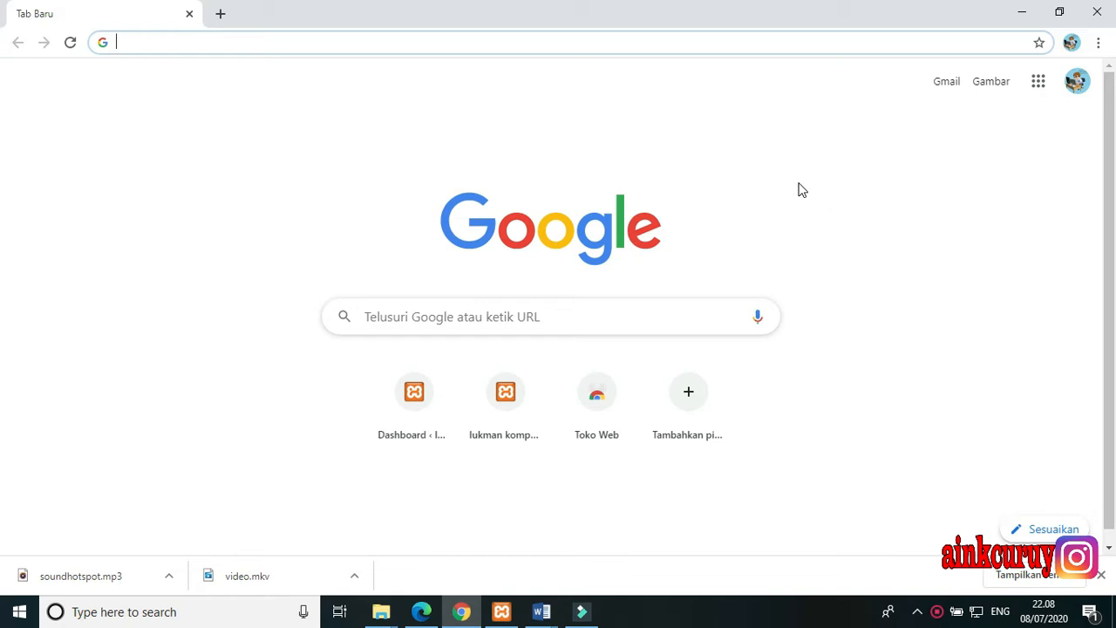
Check in the XAMPP Control Panel that the Apache and MySQL services are running, and minimize it
{"action": "left_click", "coordinate": [504, 612]}
{"action": "left_click", "coordinate": [517, 85]}
{"action": "left_click_drag", "start_coordinate": [517, 85], "coordinate": [623, 74]}
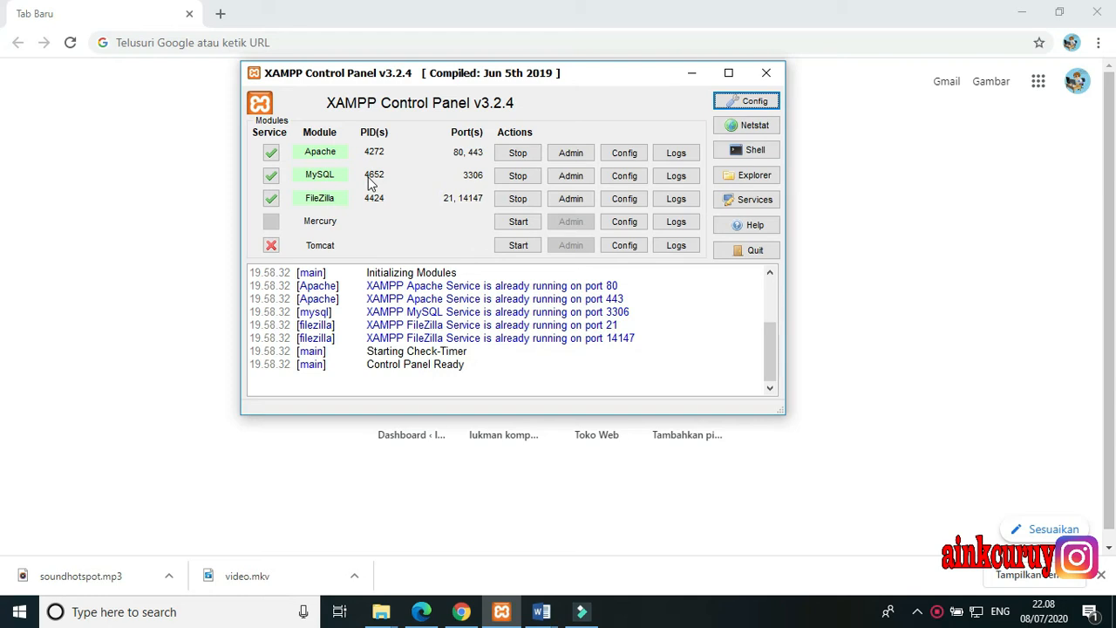
{"action": "left_click", "coordinate": [689, 77]}
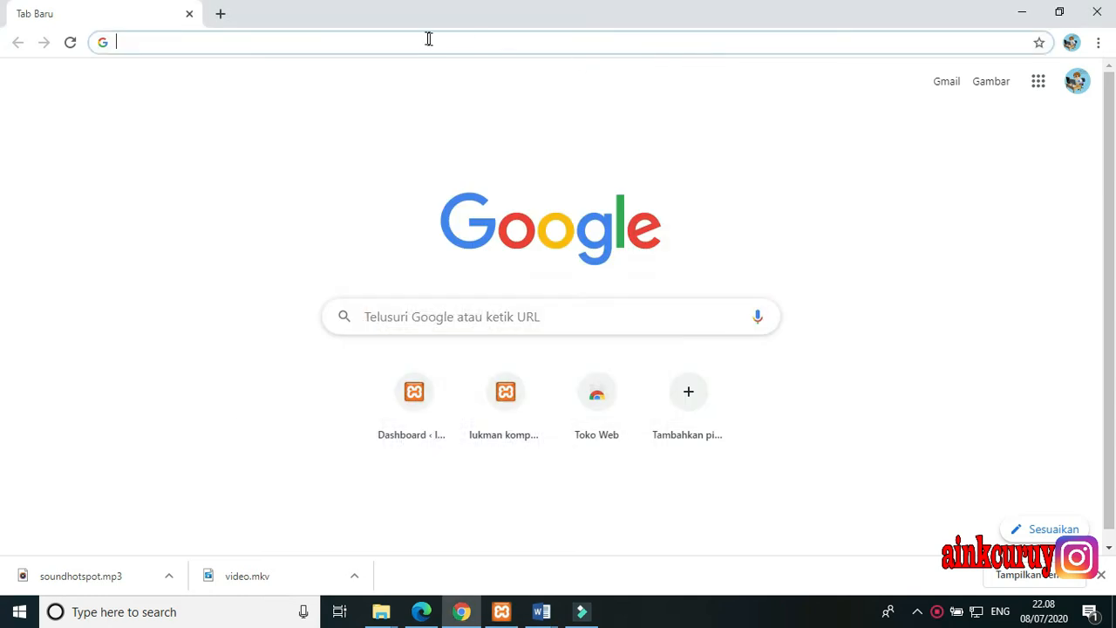
Open the local WordPress site at localhost/lukmancompany in the browser and dismiss the translation popup
{"action": "left_click", "coordinate": [428, 40]}
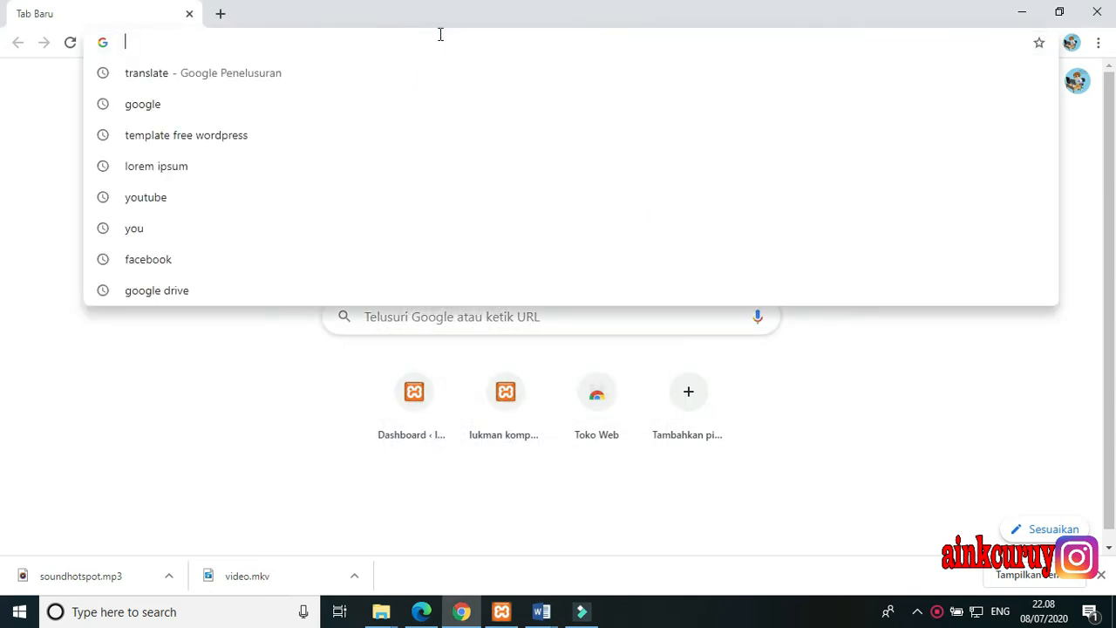
{"action": "type", "text": "local"}
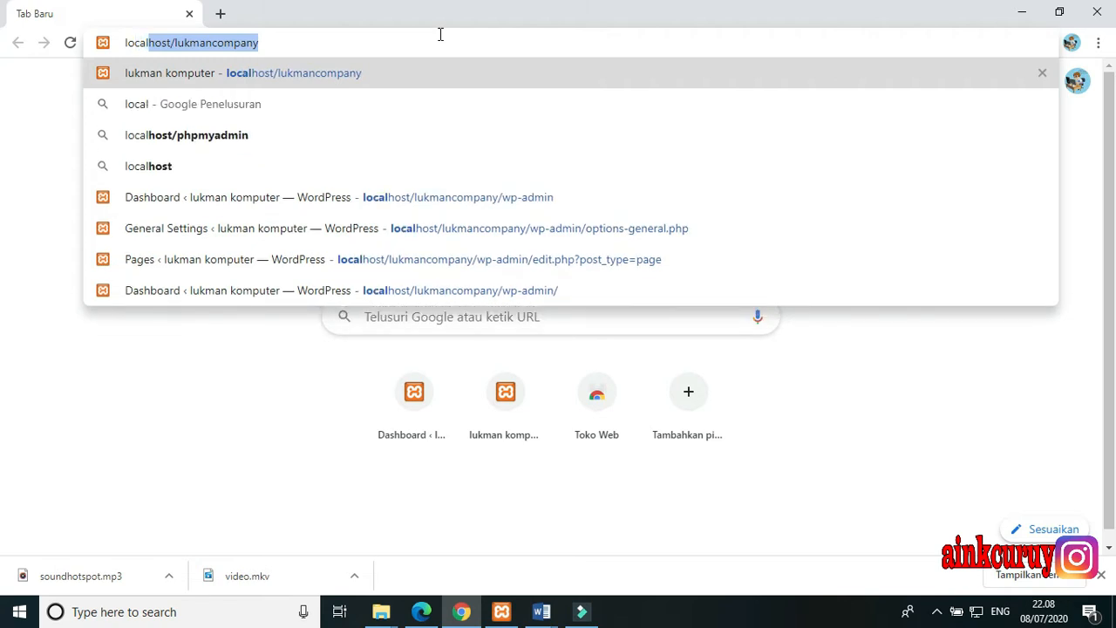
{"action": "type", "text": "h"}
{"action": "key", "text": "BackSpace"}
{"action": "type", "text": "ost"}
{"action": "key", "text": "Right"}
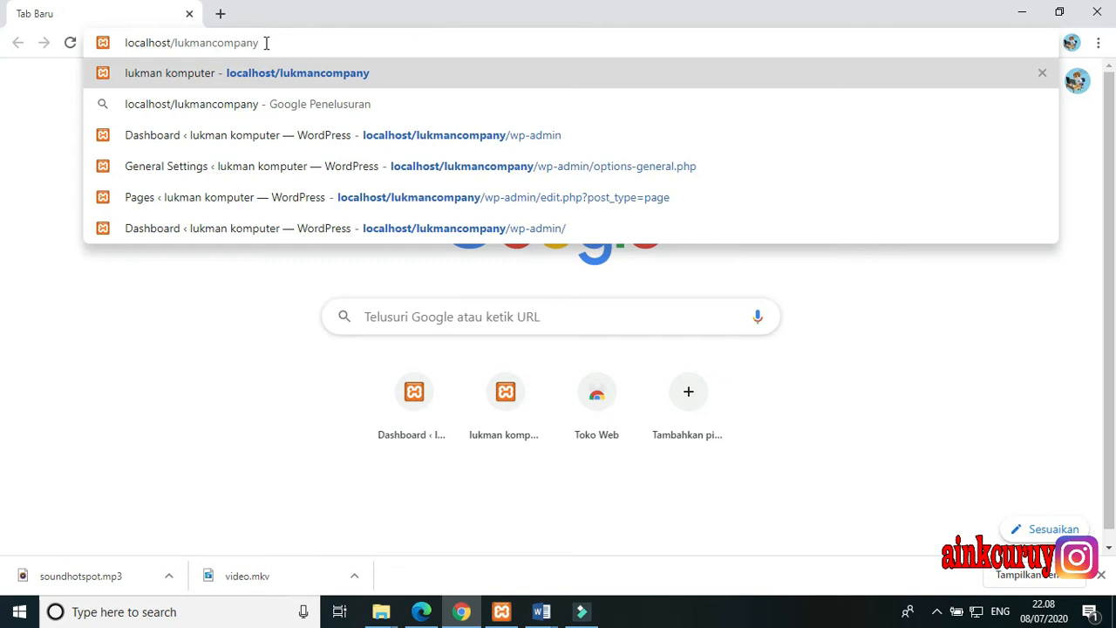
{"action": "key", "text": "Return"}
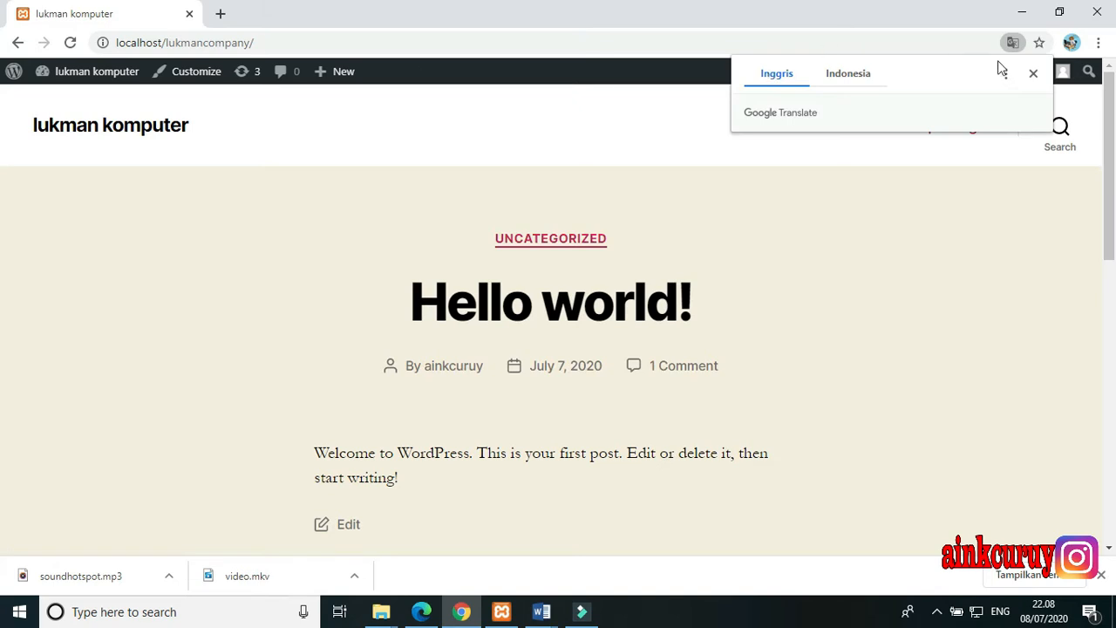
{"action": "left_click", "coordinate": [1033, 73]}
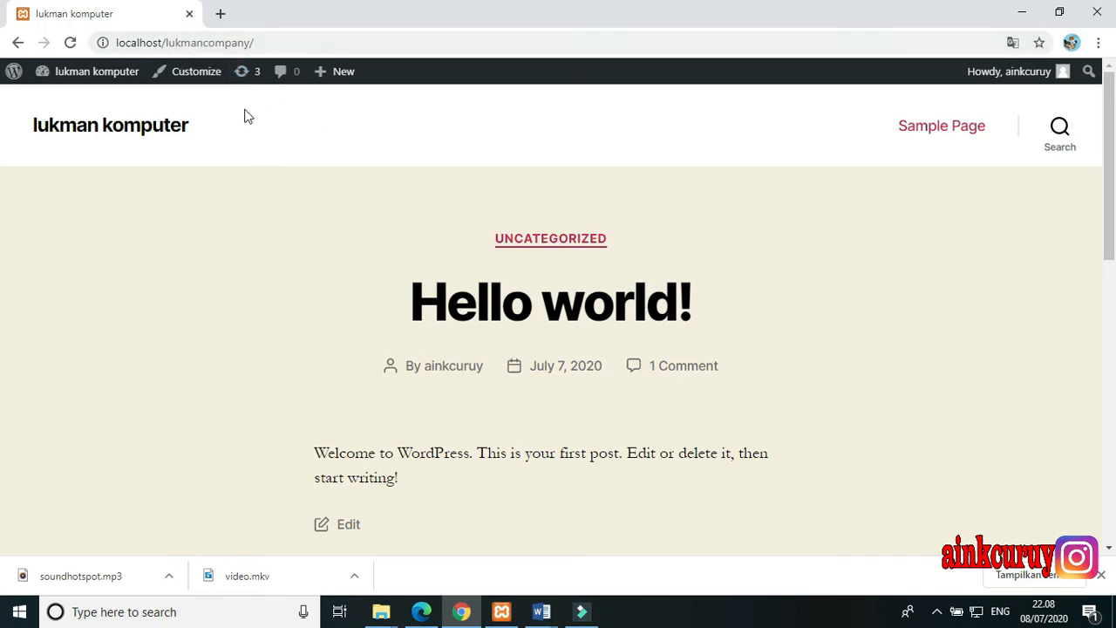
Look over the site's homepage and open its admin dashboard at localhost/lukmancompany/wp-admin
{"action": "scroll", "coordinate": [251, 164], "scroll_direction": "down", "scroll_amount": 1}
{"action": "scroll", "coordinate": [251, 165], "scroll_direction": "down", "scroll_amount": 1}
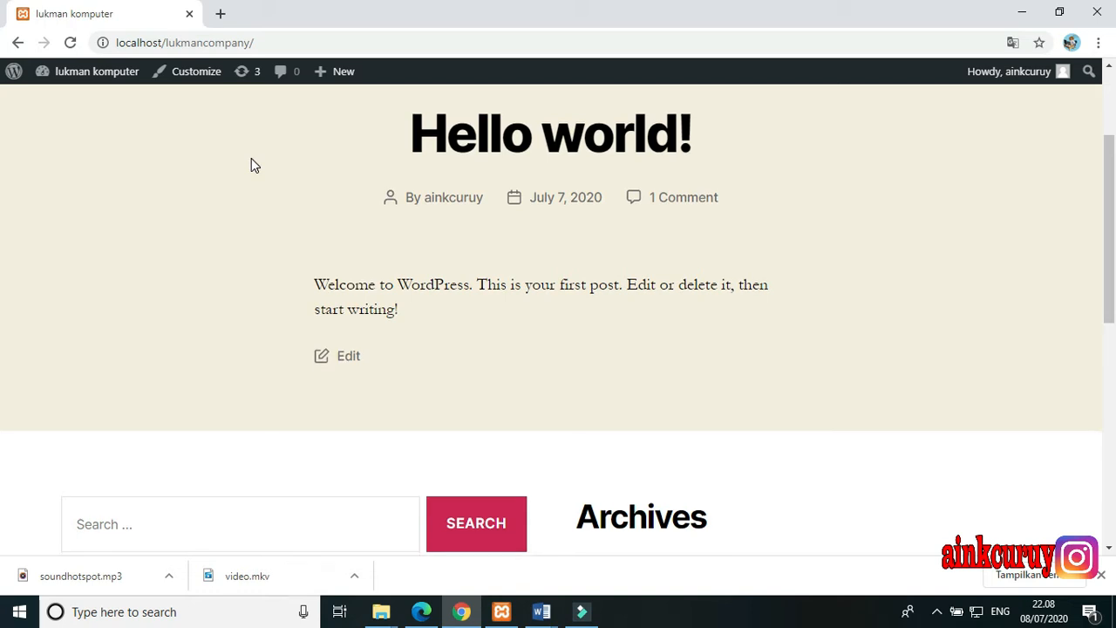
{"action": "scroll", "coordinate": [251, 164], "scroll_direction": "down", "scroll_amount": 2}
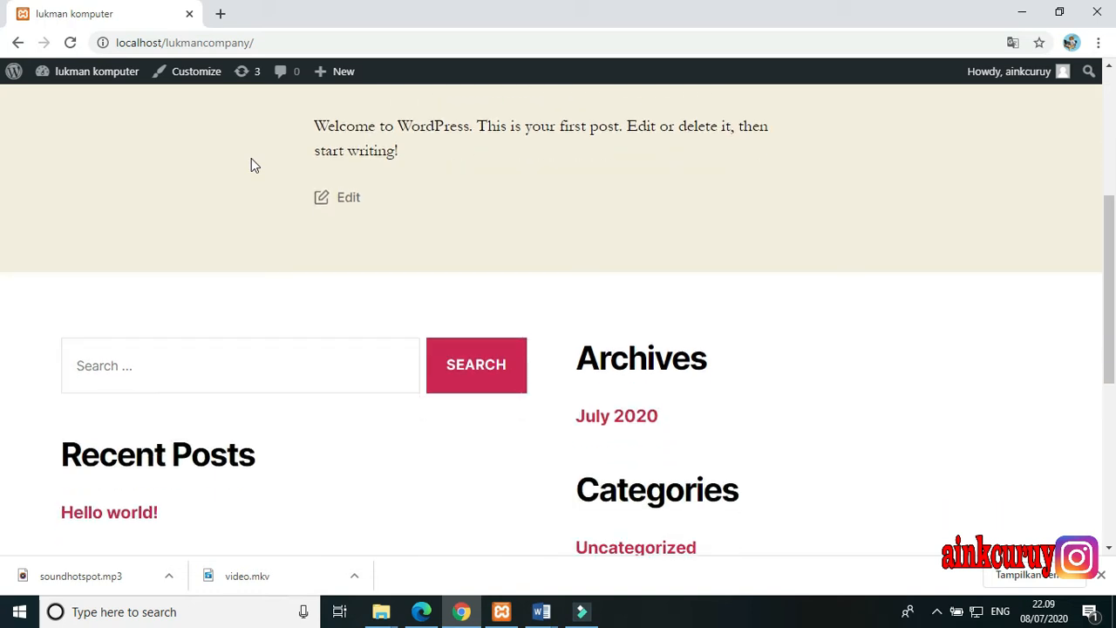
{"action": "scroll", "coordinate": [251, 165], "scroll_direction": "up", "scroll_amount": 2}
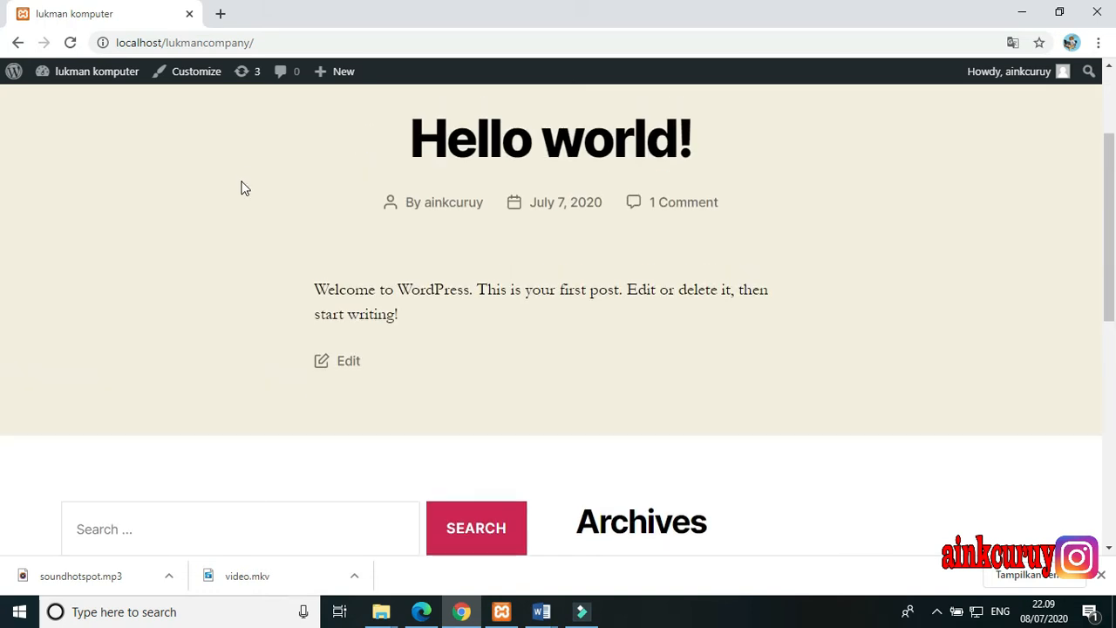
{"action": "scroll", "coordinate": [244, 189], "scroll_direction": "up", "scroll_amount": 2}
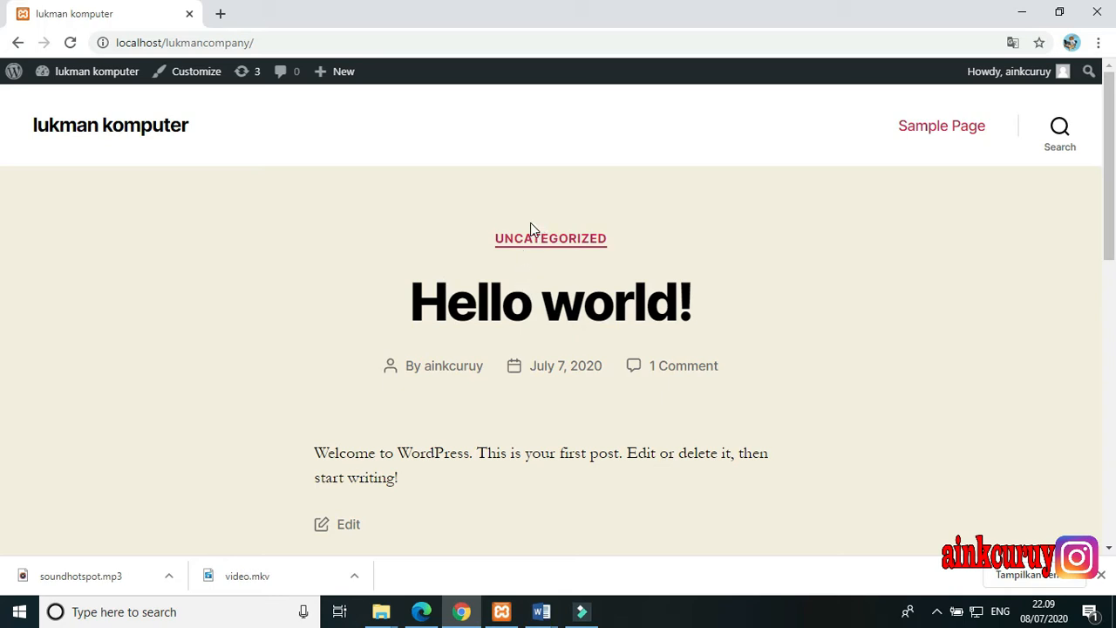
{"action": "left_click", "coordinate": [273, 45]}
{"action": "left_click", "coordinate": [274, 48]}
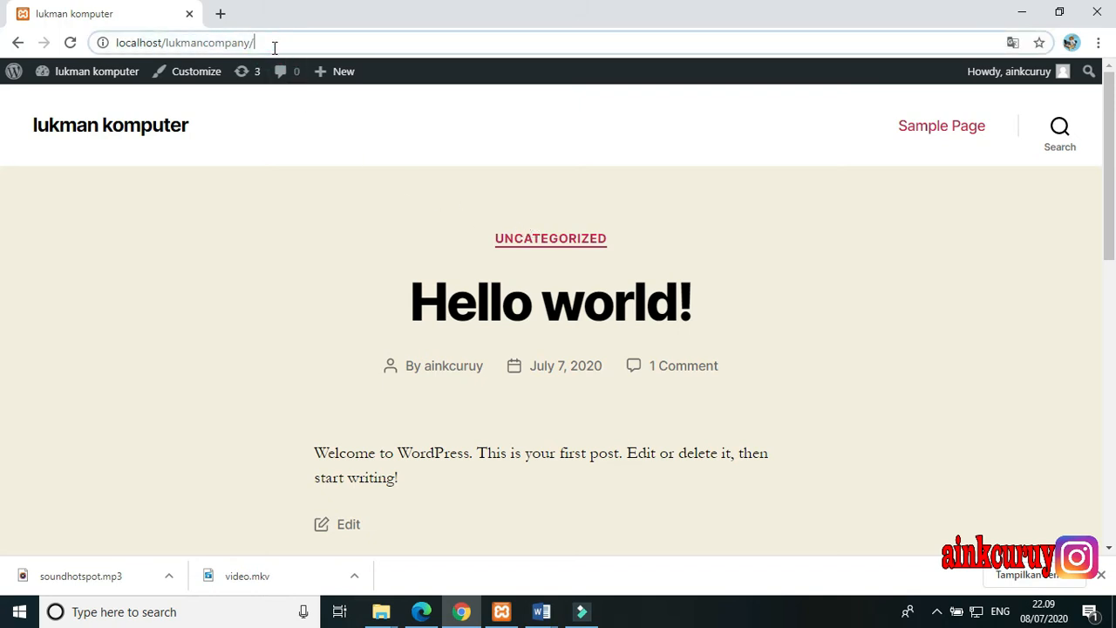
{"action": "type", "text": "wp"}
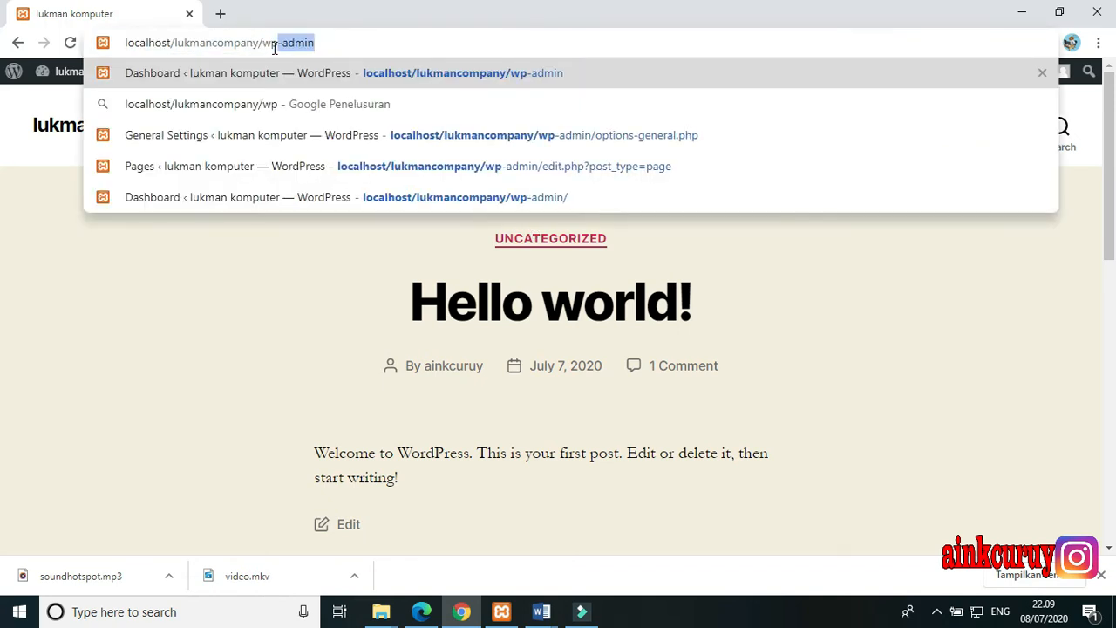
{"action": "type", "text": "-admi"}
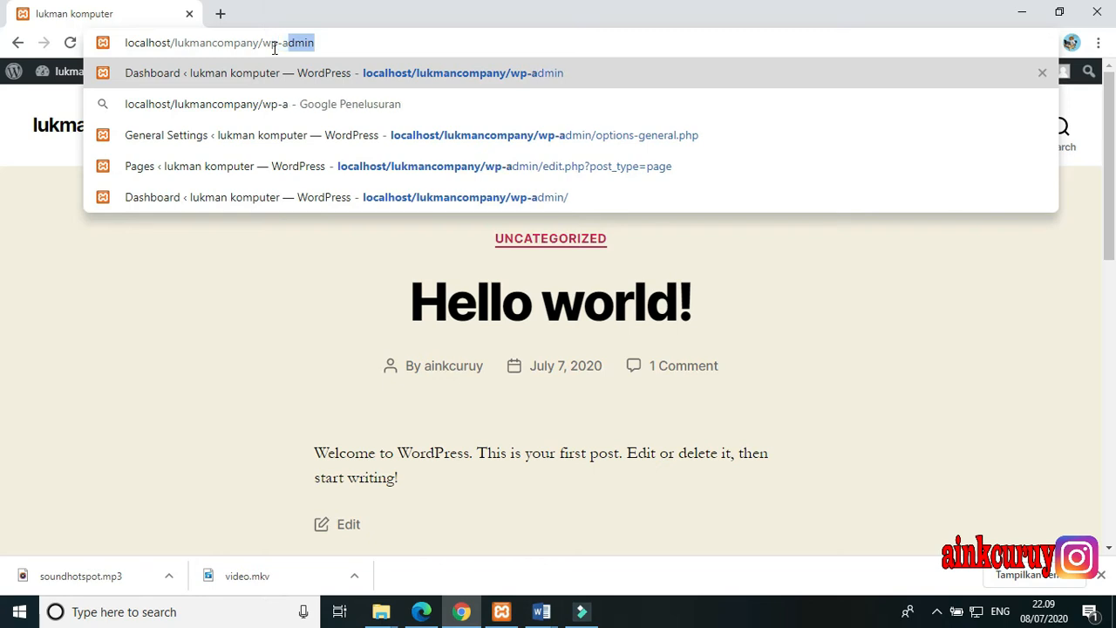
{"action": "type", "text": "n"}
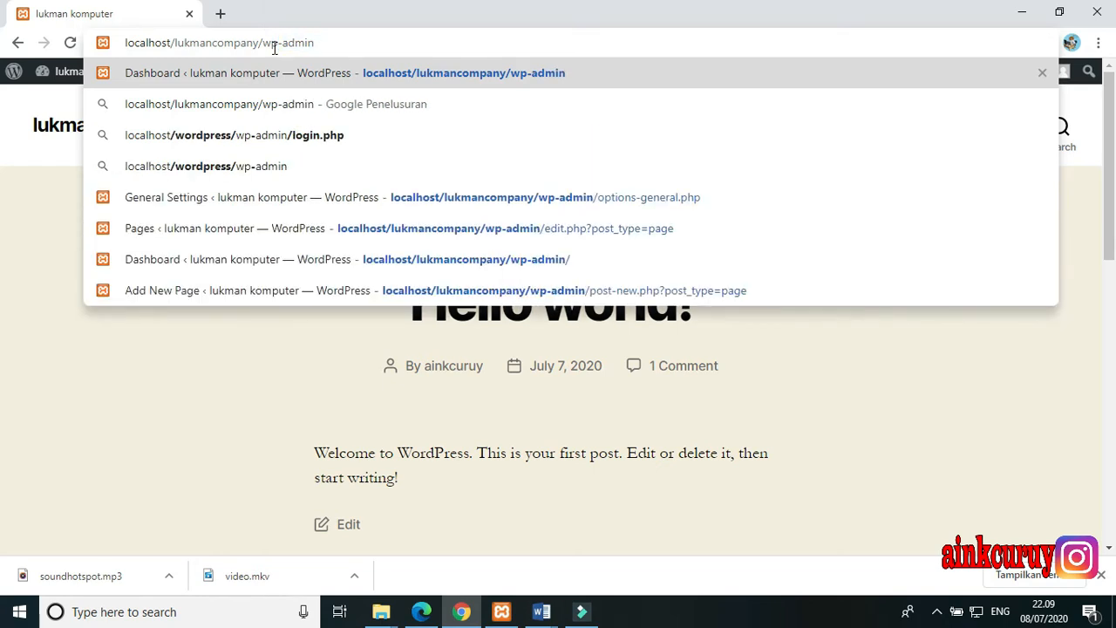
{"action": "key", "text": "Return"}
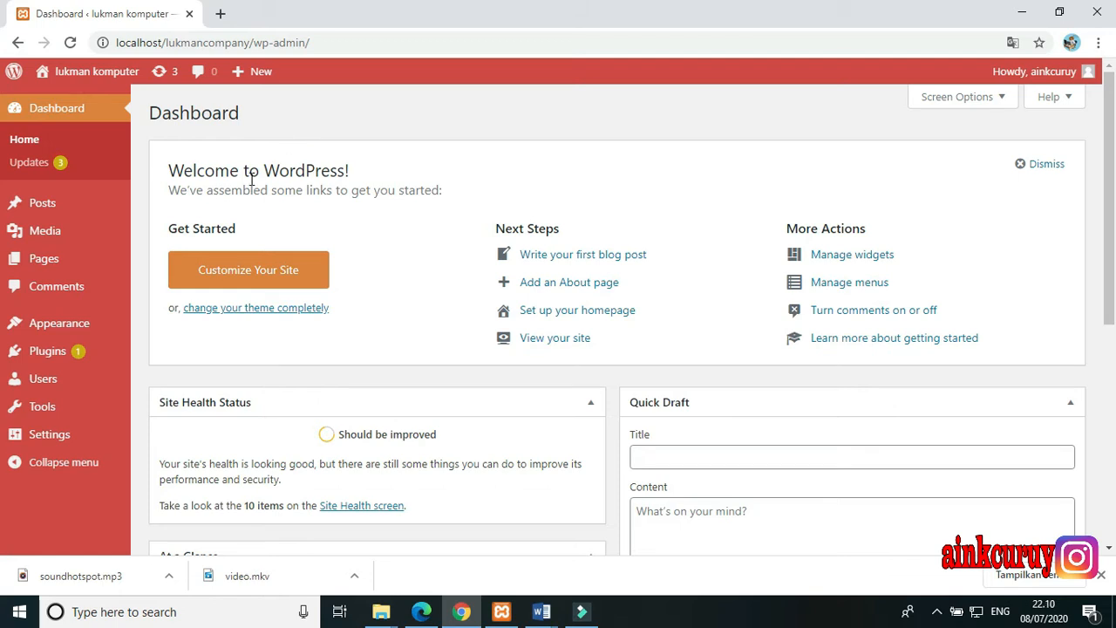
In the site's General settings, change the site title to "lukman company"
{"action": "left_click", "coordinate": [54, 434]}
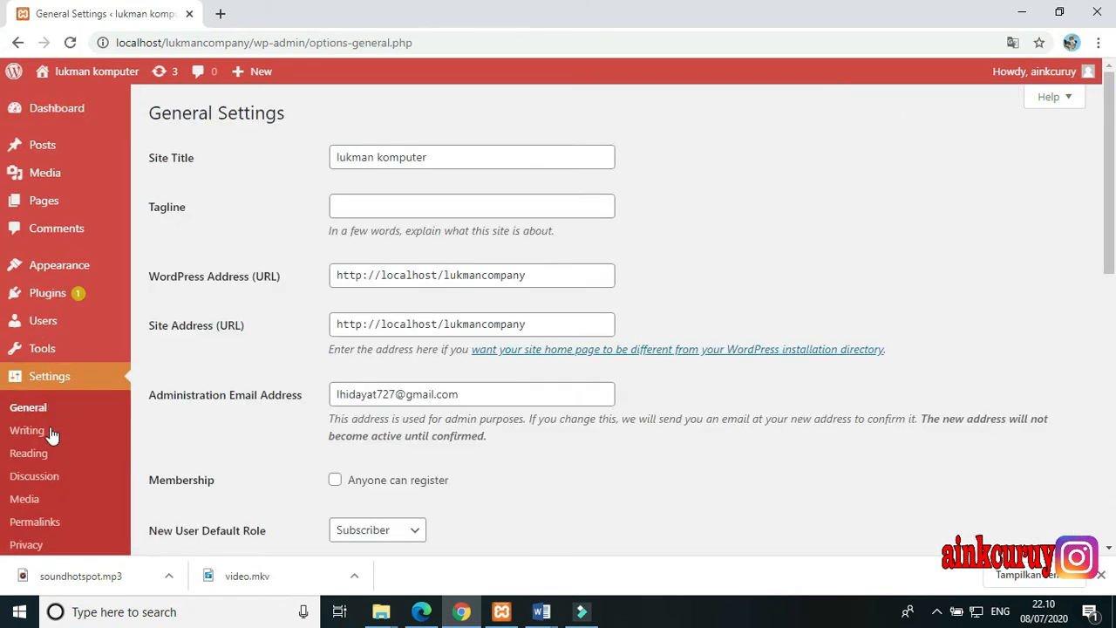
{"action": "left_click", "coordinate": [45, 415]}
{"action": "left_click", "coordinate": [427, 161]}
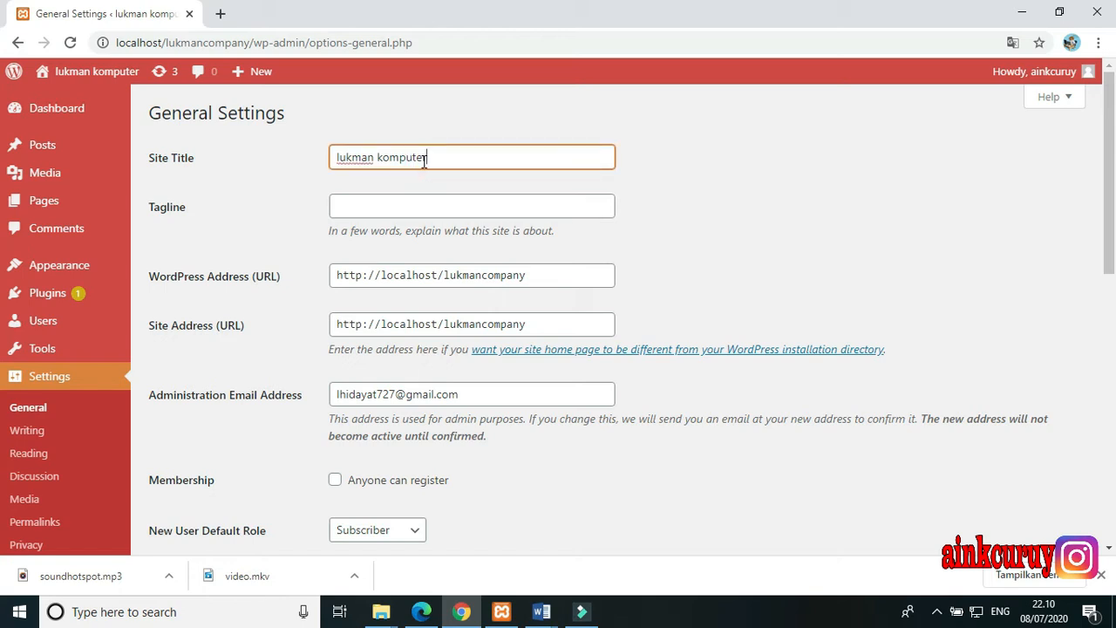
{"action": "key", "text": "BackSpace"}
{"action": "key", "text": "BackSpace"}
{"action": "key", "text": "BackSpace"}
{"action": "key", "text": "BackSpace"}
{"action": "key", "text": "BackSpace"}
{"action": "key", "text": "BackSpace"}
{"action": "key", "text": "BackSpace"}
{"action": "key", "text": "BackSpace"}
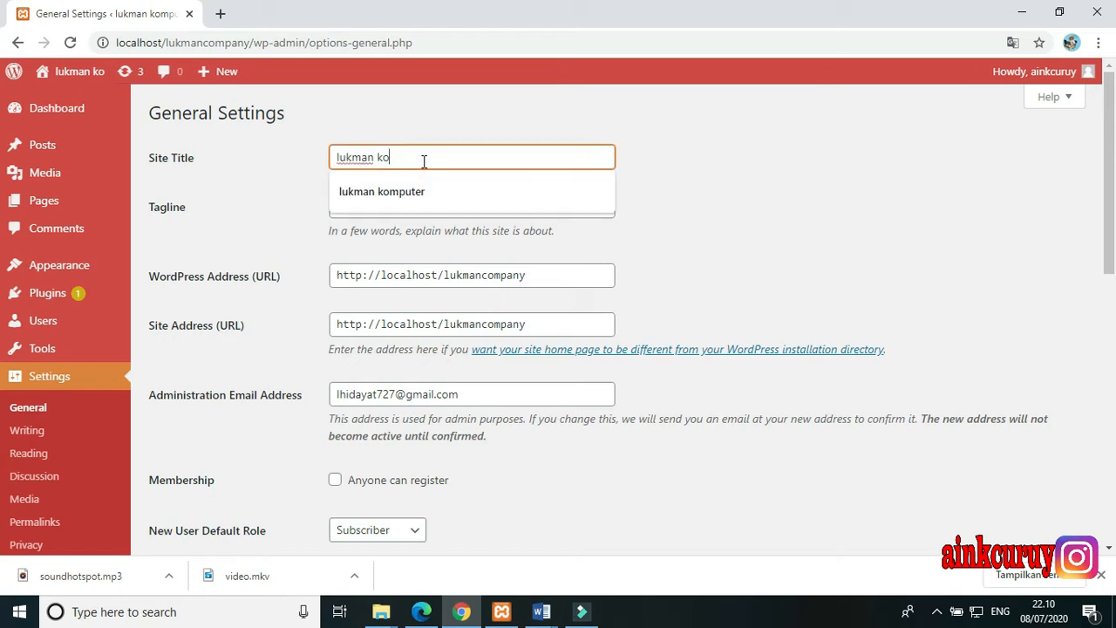
{"action": "type", "text": "com"}
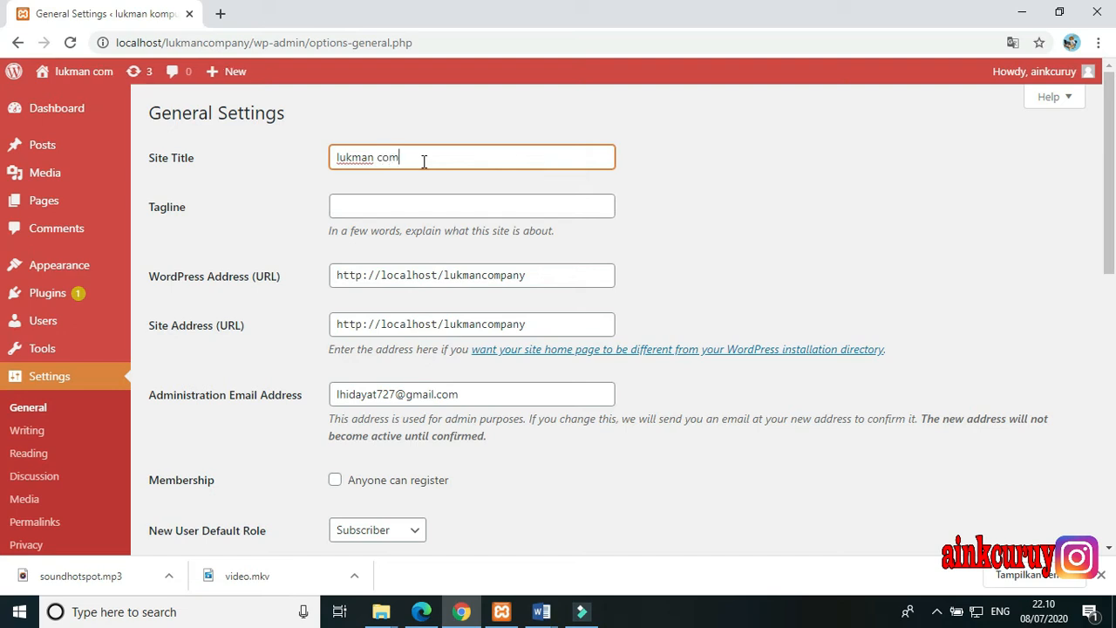
{"action": "type", "text": "pany"}
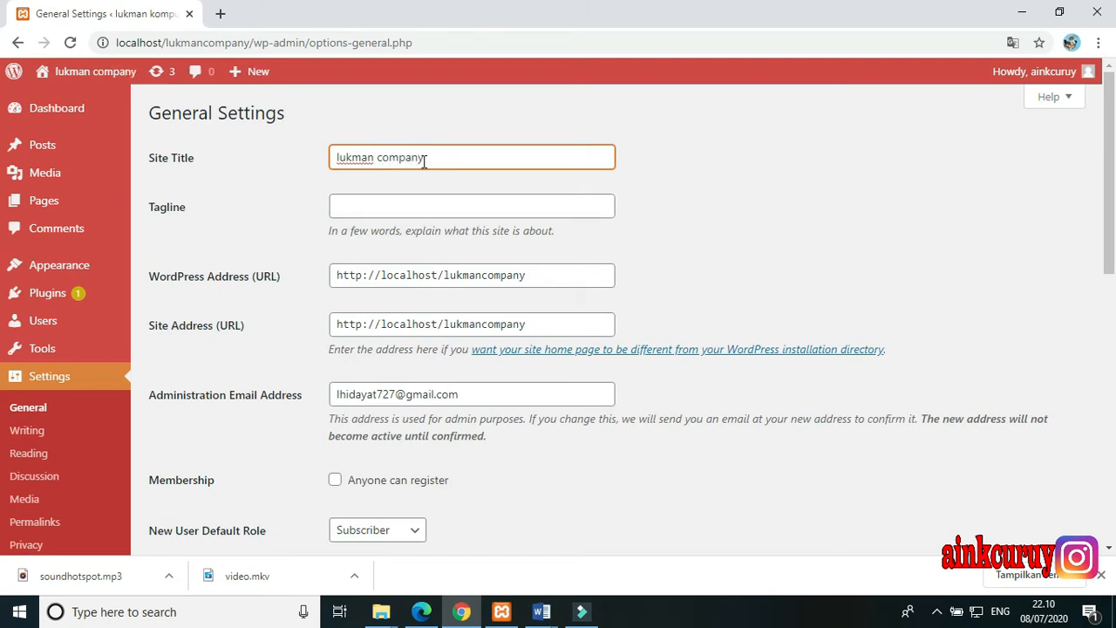
Enter "group" as the site's tagline
{"action": "left_click", "coordinate": [396, 206]}
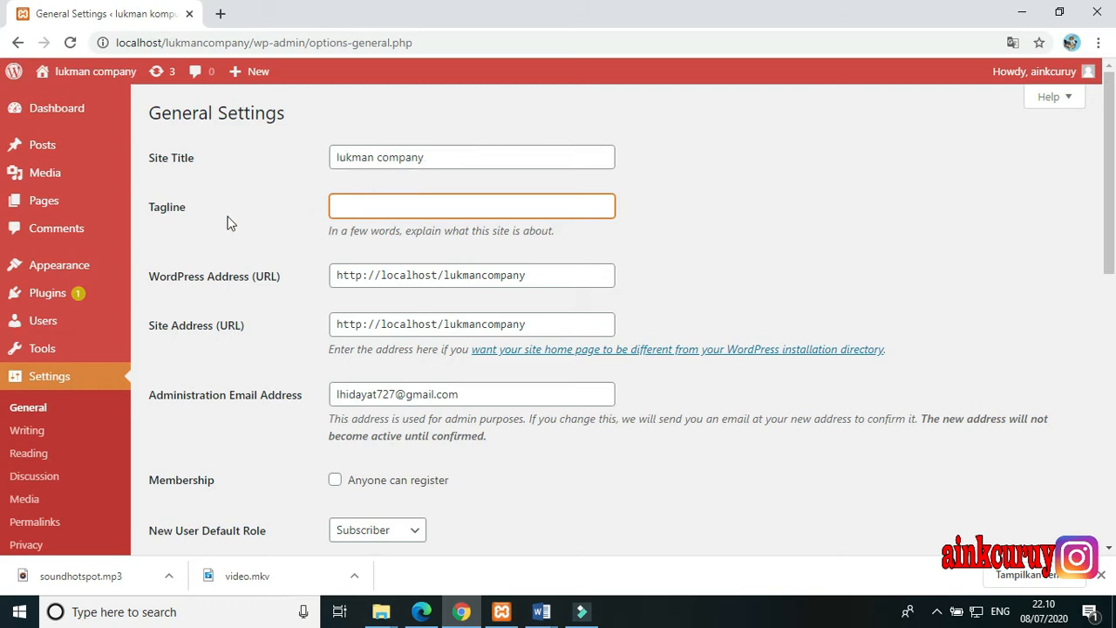
{"action": "left_click", "coordinate": [362, 211]}
{"action": "type", "text": "group"}
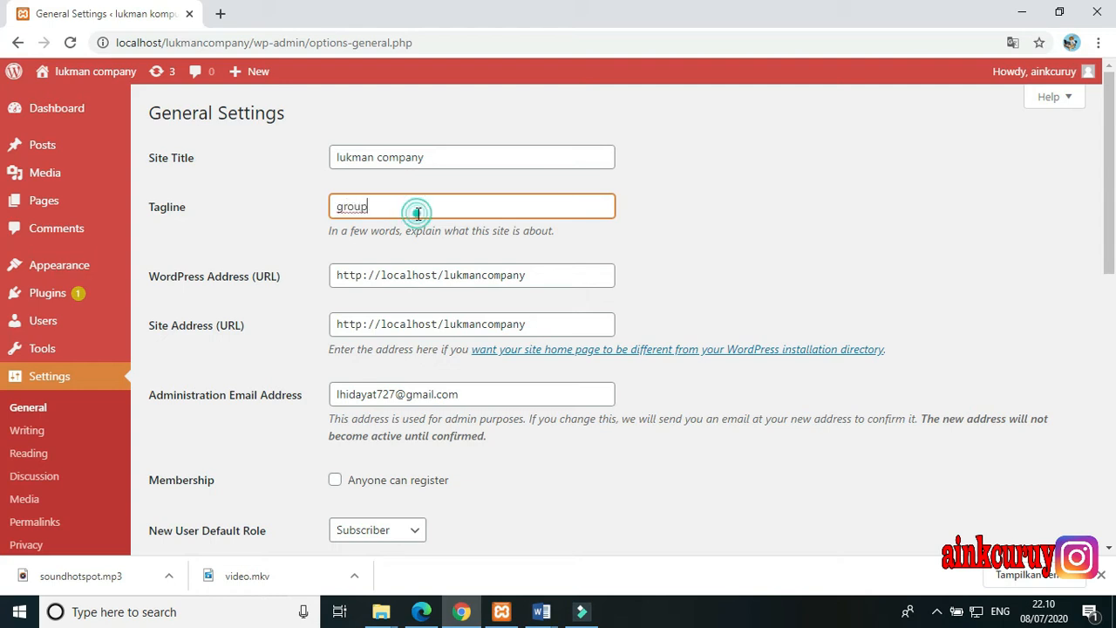
{"action": "scroll", "coordinate": [414, 218], "scroll_direction": "down", "scroll_amount": 1}
{"action": "scroll", "coordinate": [414, 218], "scroll_direction": "up", "scroll_amount": 1}
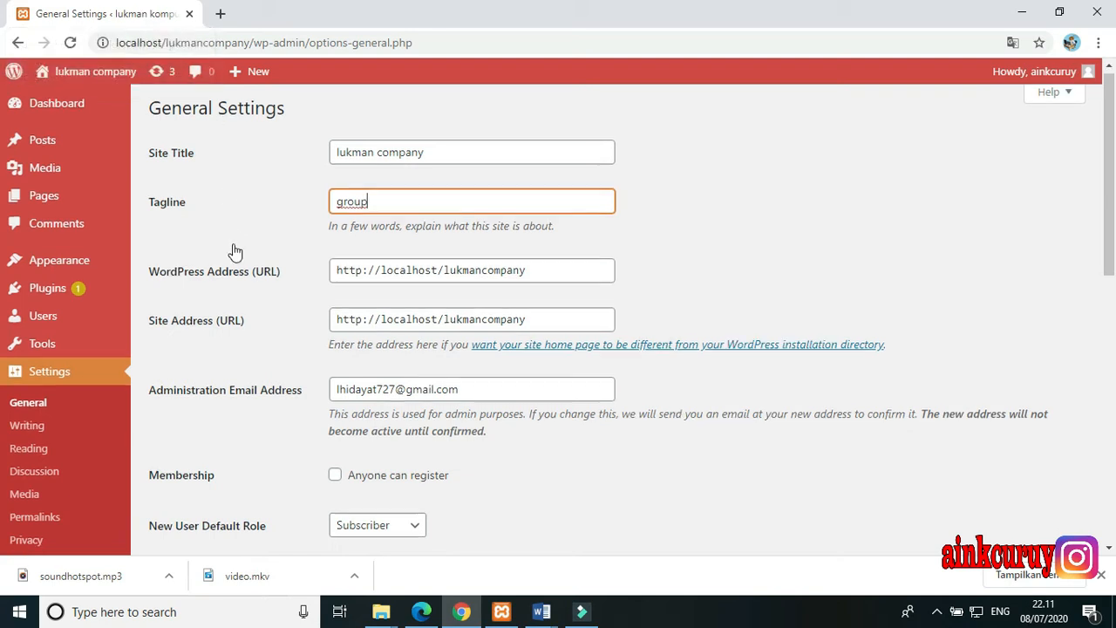
Try replacing the Site Address (URL) with saehotspot.net, and undo the replacement
{"action": "scroll", "coordinate": [233, 253], "scroll_direction": "down", "scroll_amount": 1}
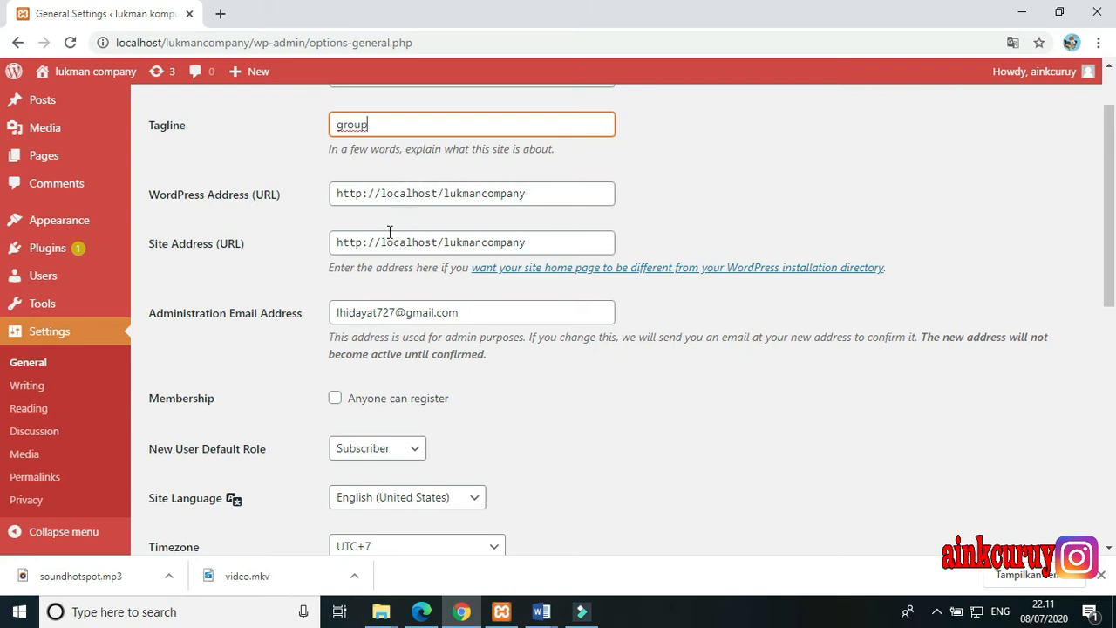
{"action": "scroll", "coordinate": [390, 231], "scroll_direction": "down", "scroll_amount": 1}
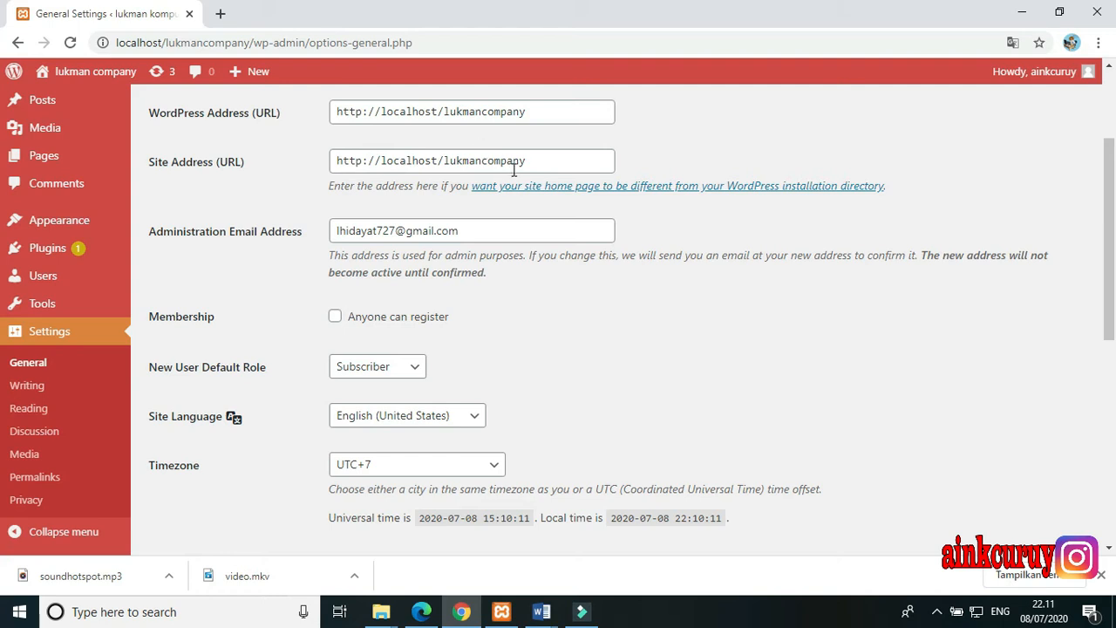
{"action": "left_click_drag", "start_coordinate": [527, 165], "coordinate": [326, 148]}
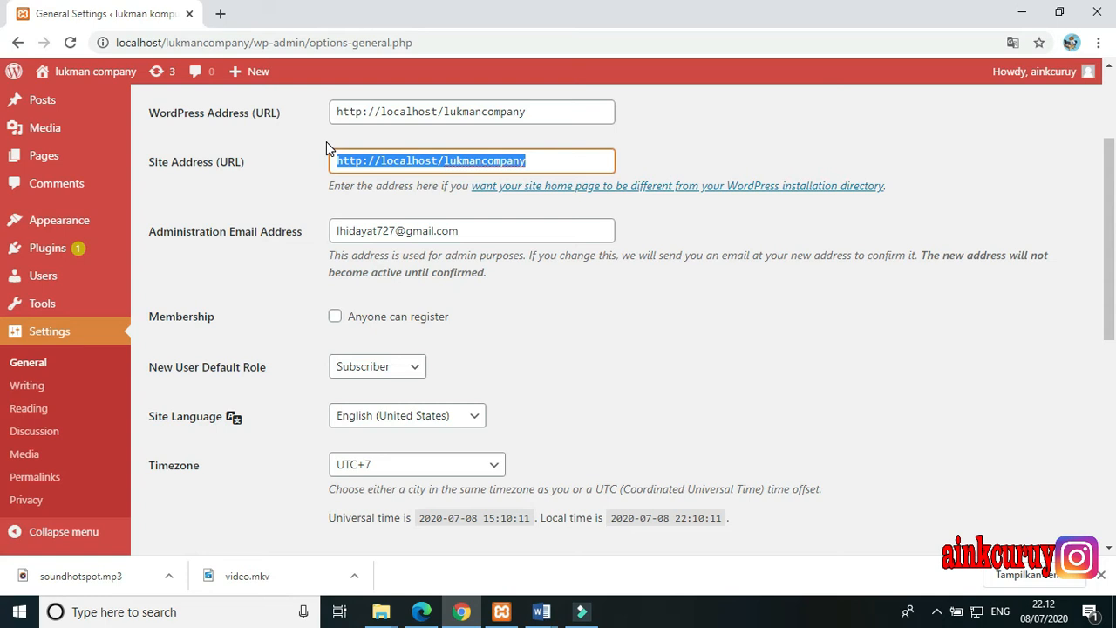
{"action": "type", "text": "saeho"}
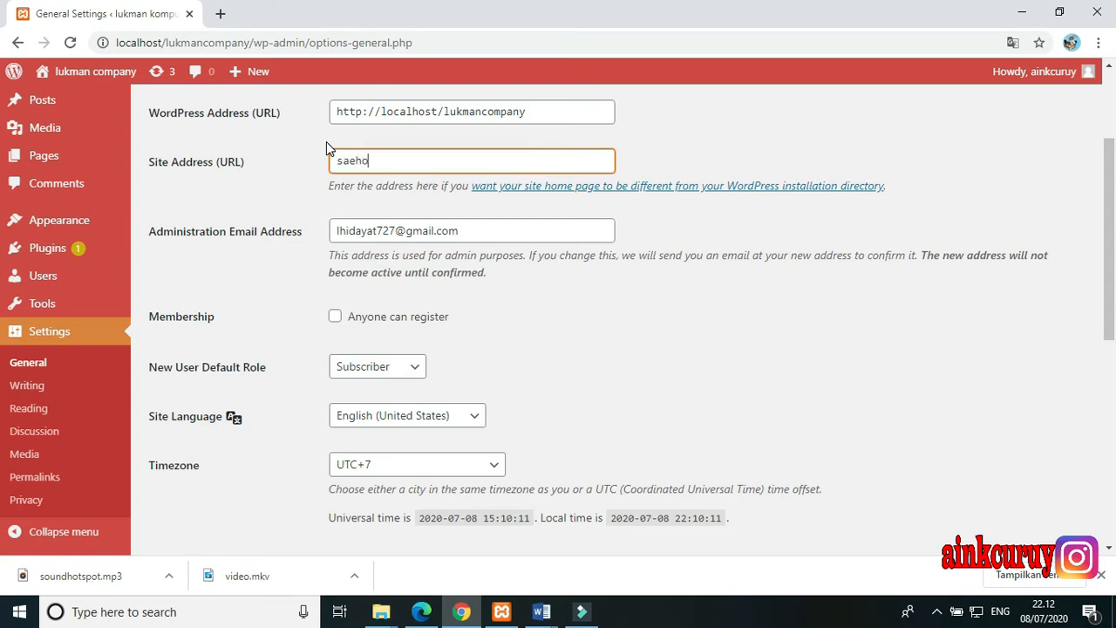
{"action": "type", "text": "tsspor"}
{"action": "key", "text": "BackSpace"}
{"action": "type", "text": "t.net"}
{"action": "key", "text": "BackSpace"}
{"action": "key", "text": "BackSpace"}
{"action": "key", "text": "BackSpace"}
{"action": "key", "text": "BackSpace"}
{"action": "key", "text": "ctrl+z"}
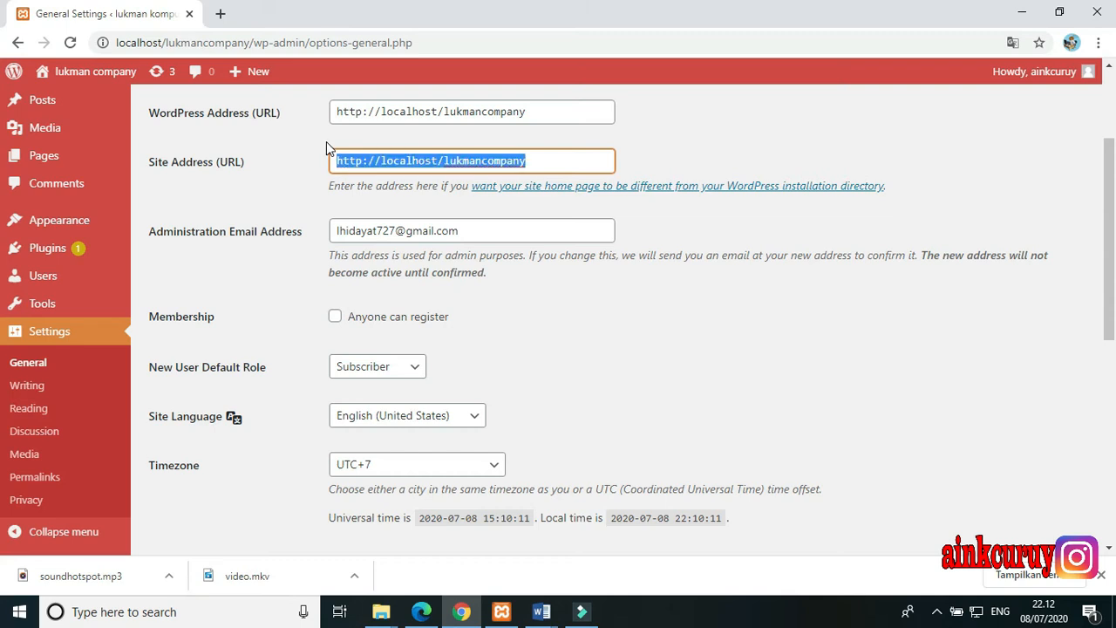
Go past the administration email address and try toggling the "Anyone can register" membership option
{"action": "scroll", "coordinate": [326, 142], "scroll_direction": "down", "scroll_amount": 1}
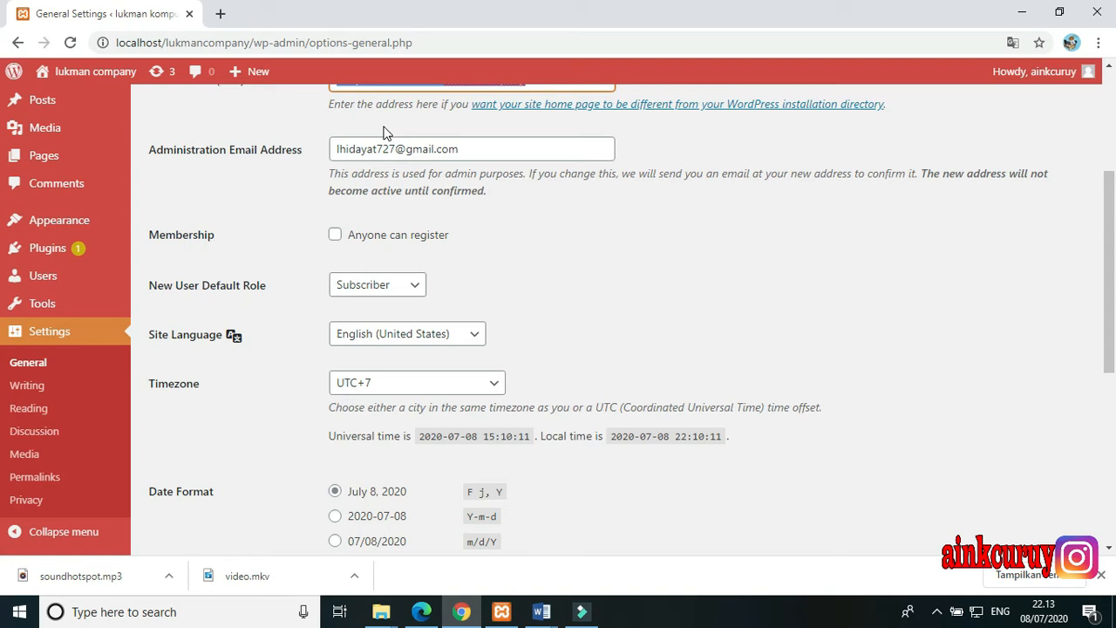
{"action": "left_click", "coordinate": [476, 151]}
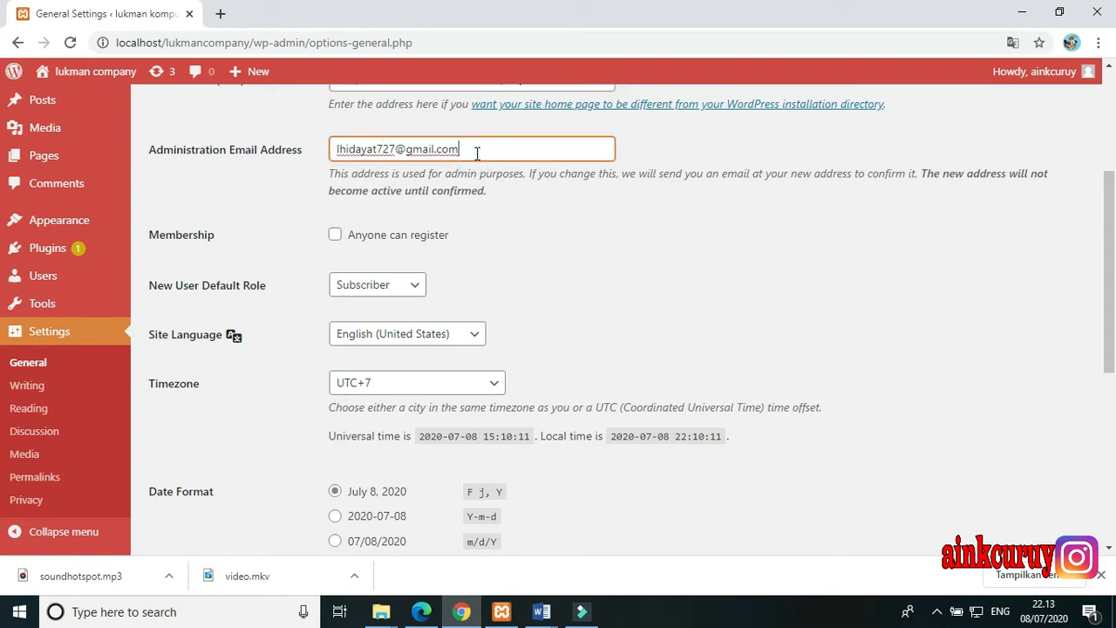
{"action": "scroll", "coordinate": [407, 151], "scroll_direction": "down", "scroll_amount": 1}
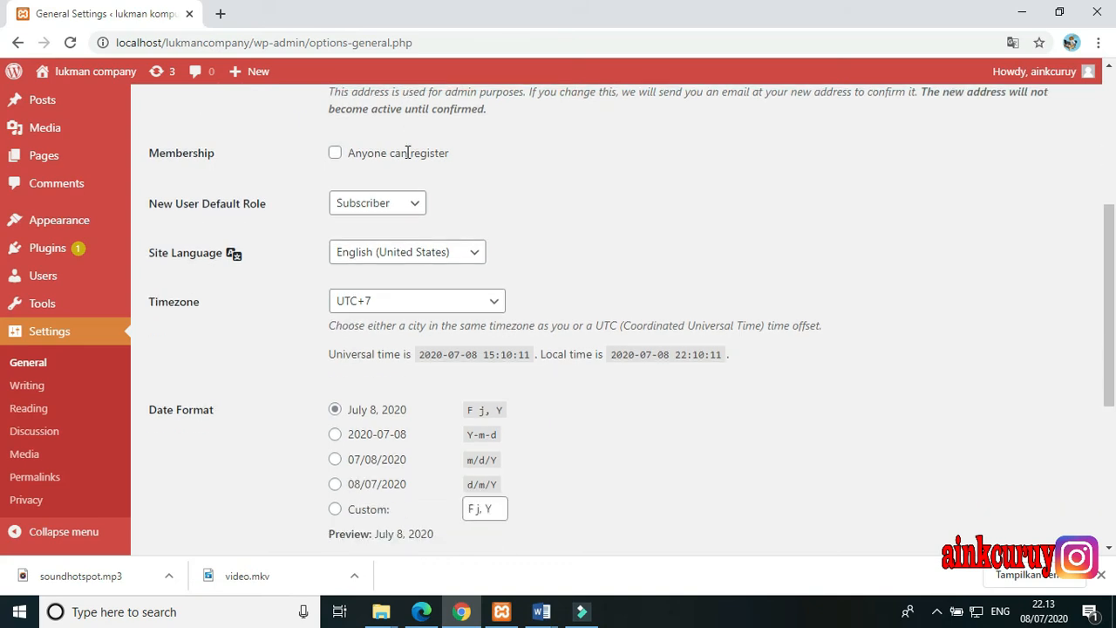
{"action": "left_click", "coordinate": [333, 163]}
{"action": "left_click", "coordinate": [331, 158]}
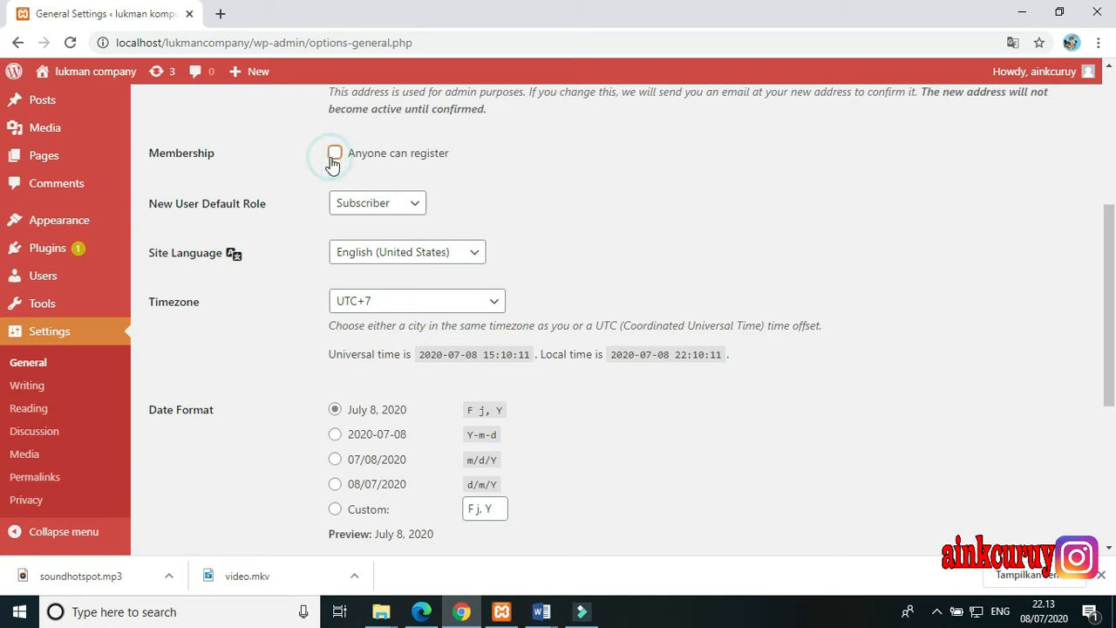
Try enabling the "Anyone can register" membership option, review the New User Default Role choices, and disable the membership option again
{"action": "scroll", "coordinate": [328, 167], "scroll_direction": "down", "scroll_amount": 1}
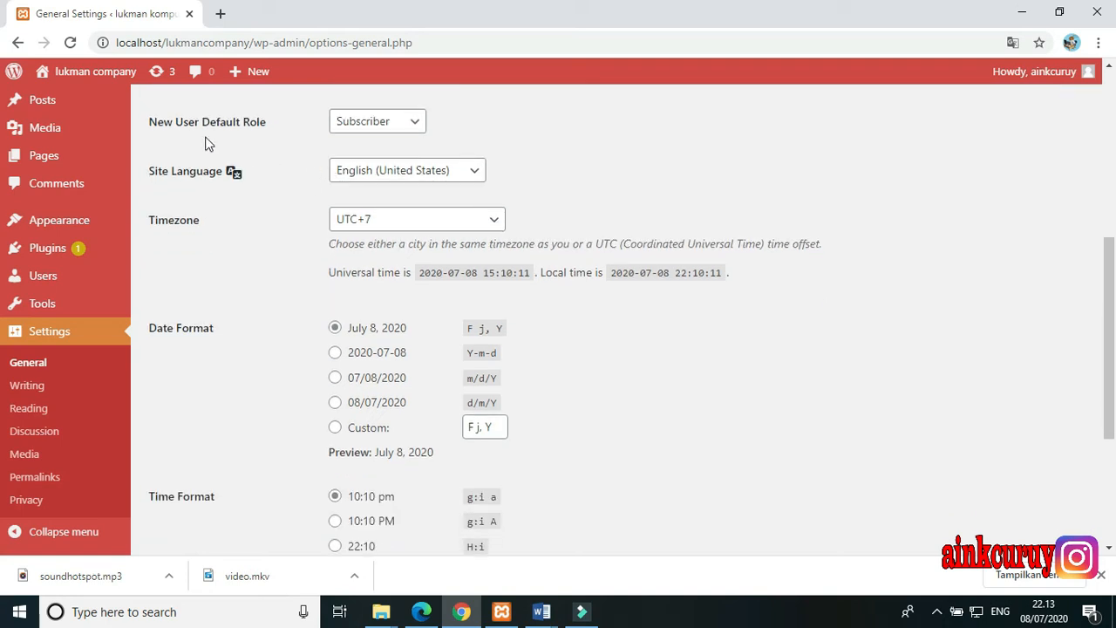
{"action": "left_click", "coordinate": [341, 126]}
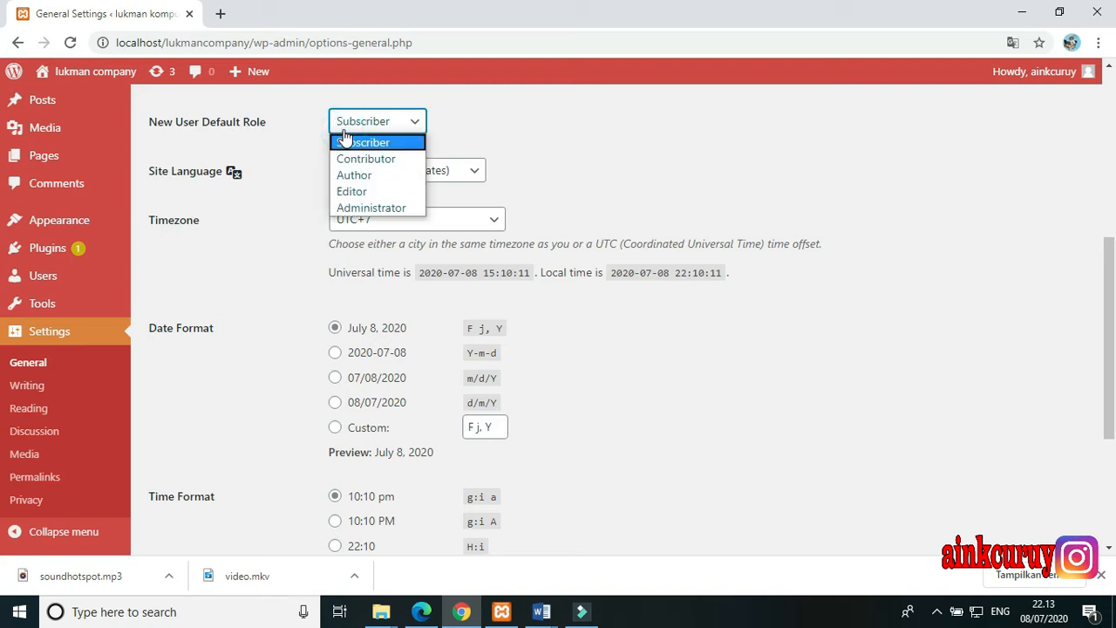
{"action": "scroll", "coordinate": [324, 131], "scroll_direction": "up", "scroll_amount": 1}
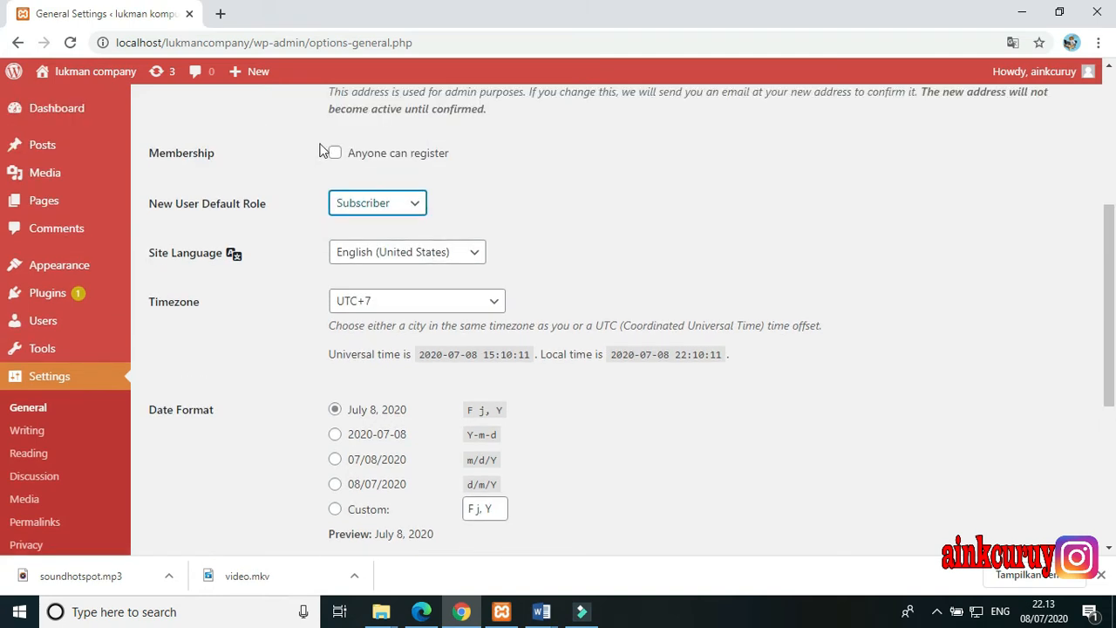
{"action": "left_click", "coordinate": [335, 153]}
{"action": "scroll", "coordinate": [274, 204], "scroll_direction": "down", "scroll_amount": 1}
{"action": "scroll", "coordinate": [274, 204], "scroll_direction": "up", "scroll_amount": 1}
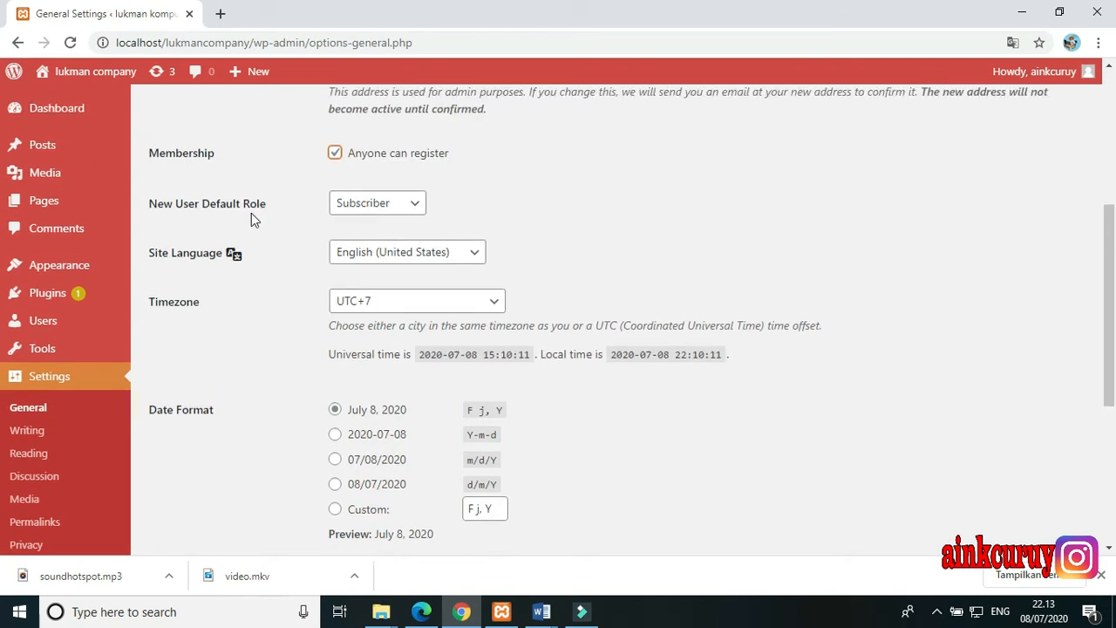
{"action": "left_click", "coordinate": [410, 218]}
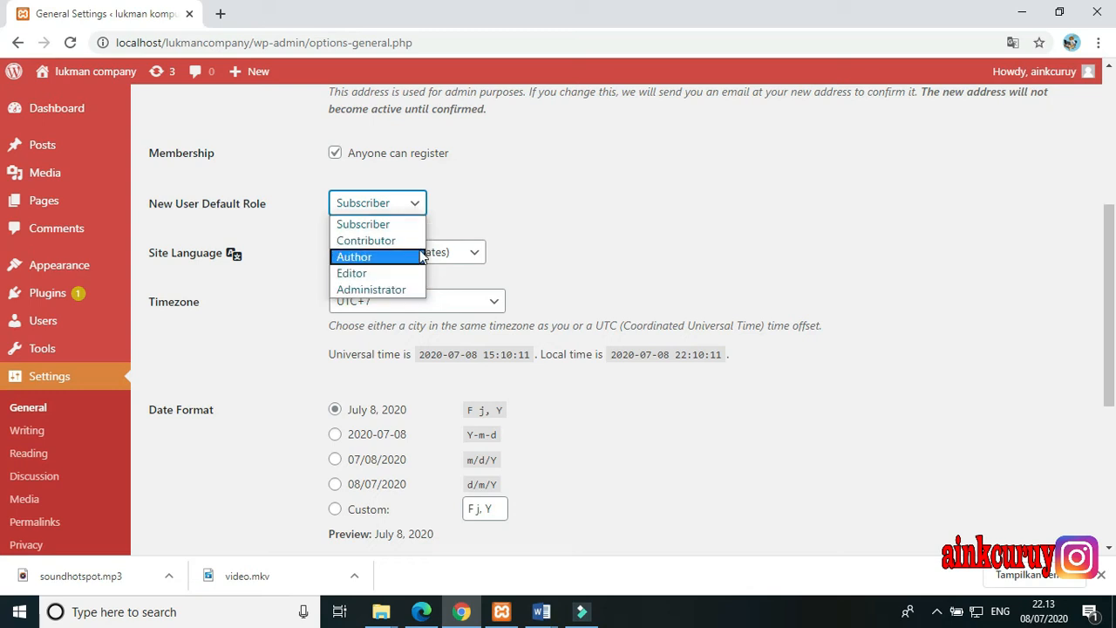
{"action": "left_click", "coordinate": [453, 221]}
{"action": "left_click", "coordinate": [399, 153]}
Set the site language to Bahasa Indonesia in the General settings
{"action": "scroll", "coordinate": [259, 291], "scroll_direction": "down", "scroll_amount": 1}
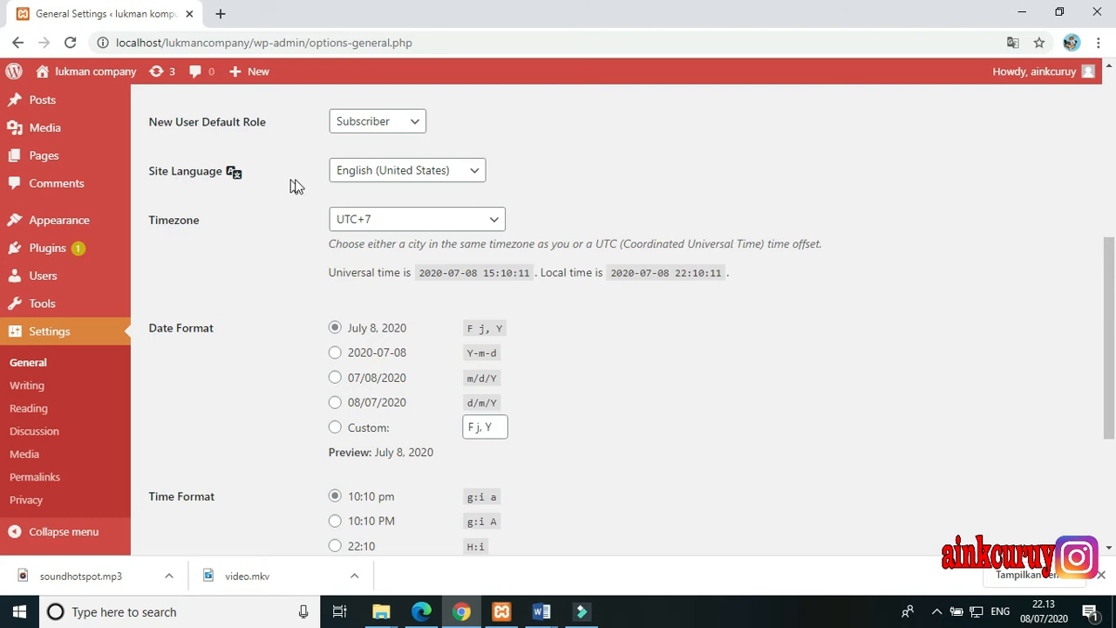
{"action": "left_click", "coordinate": [366, 174]}
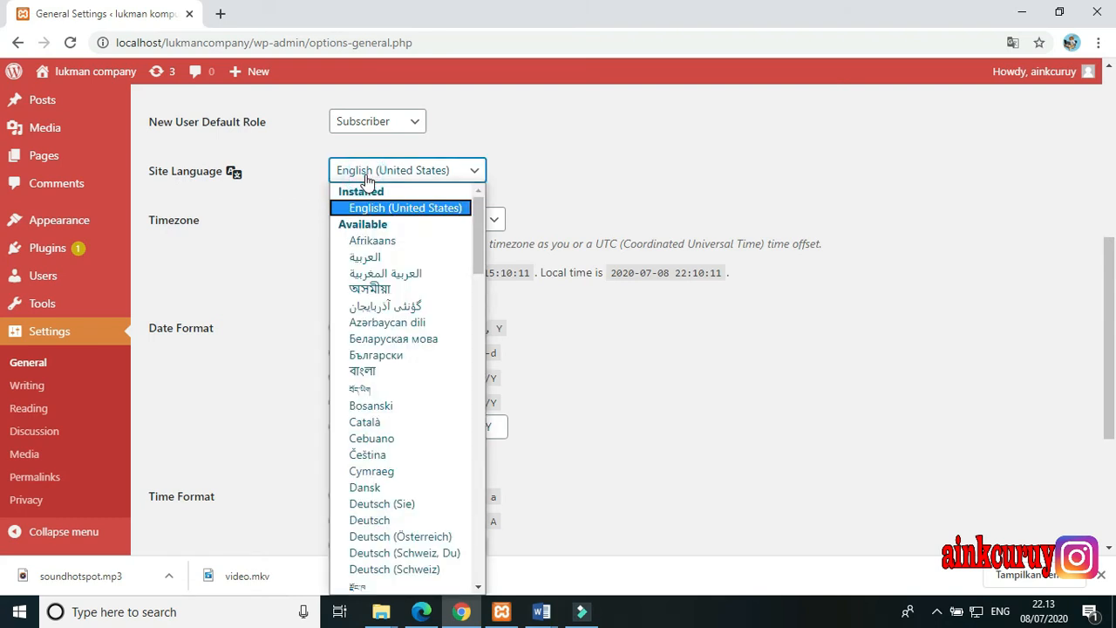
{"action": "scroll", "coordinate": [377, 261], "scroll_direction": "down", "scroll_amount": 7}
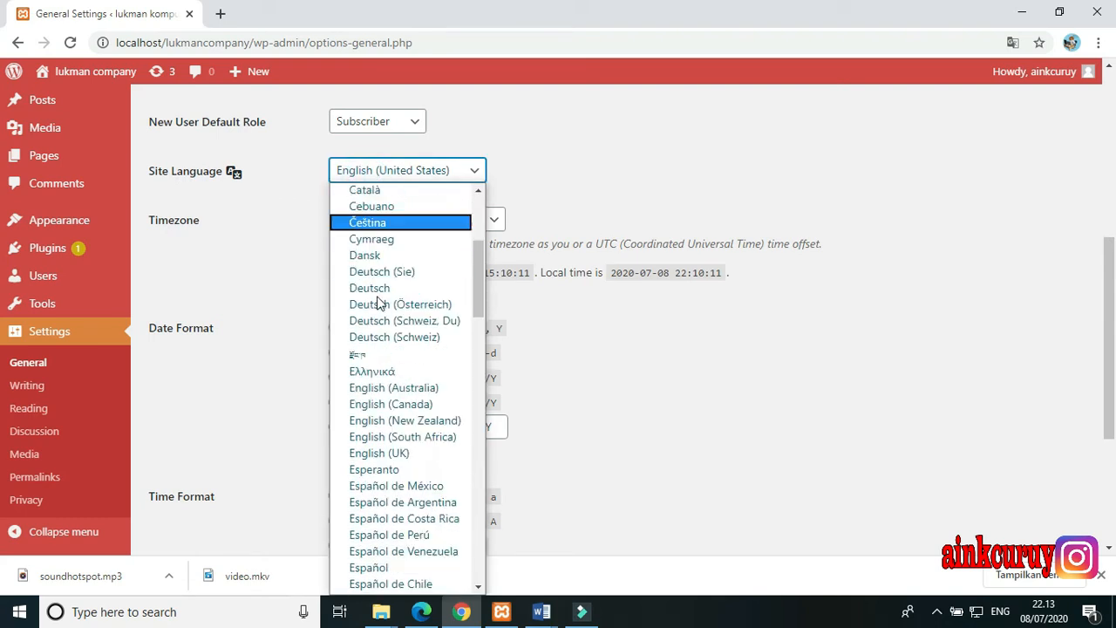
{"action": "scroll", "coordinate": [377, 298], "scroll_direction": "down", "scroll_amount": 9}
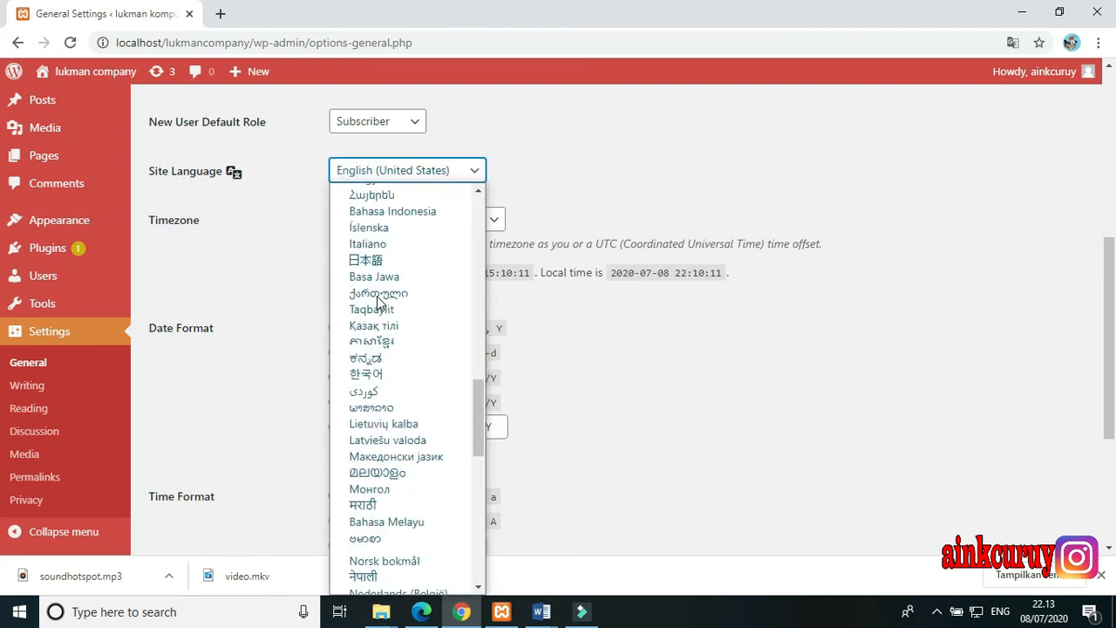
{"action": "scroll", "coordinate": [377, 301], "scroll_direction": "down", "scroll_amount": 3}
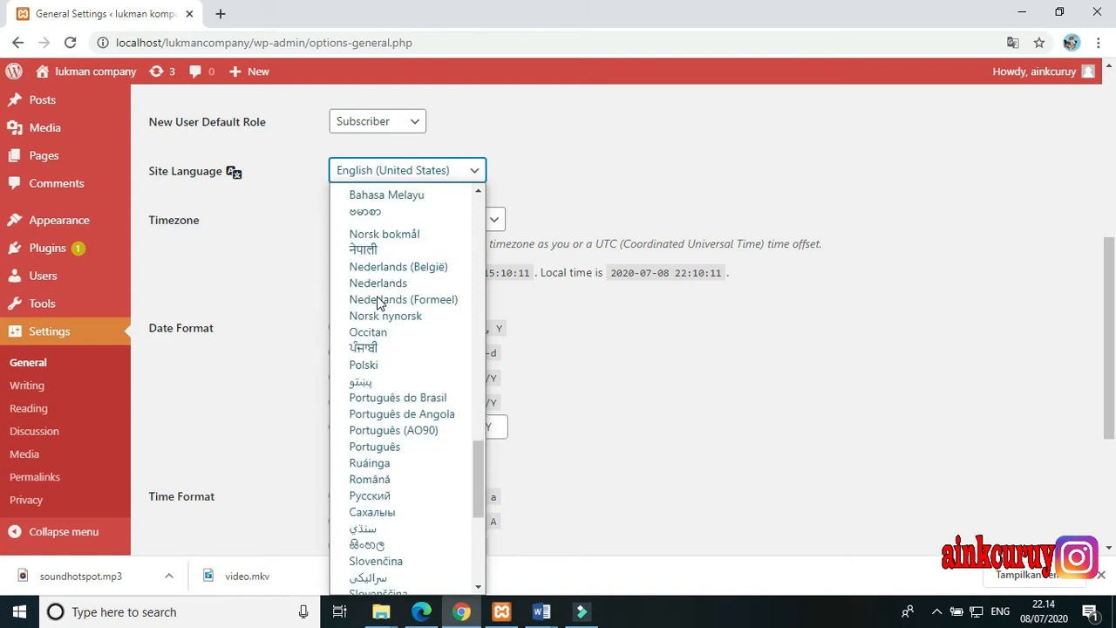
{"action": "scroll", "coordinate": [378, 301], "scroll_direction": "down", "scroll_amount": 6}
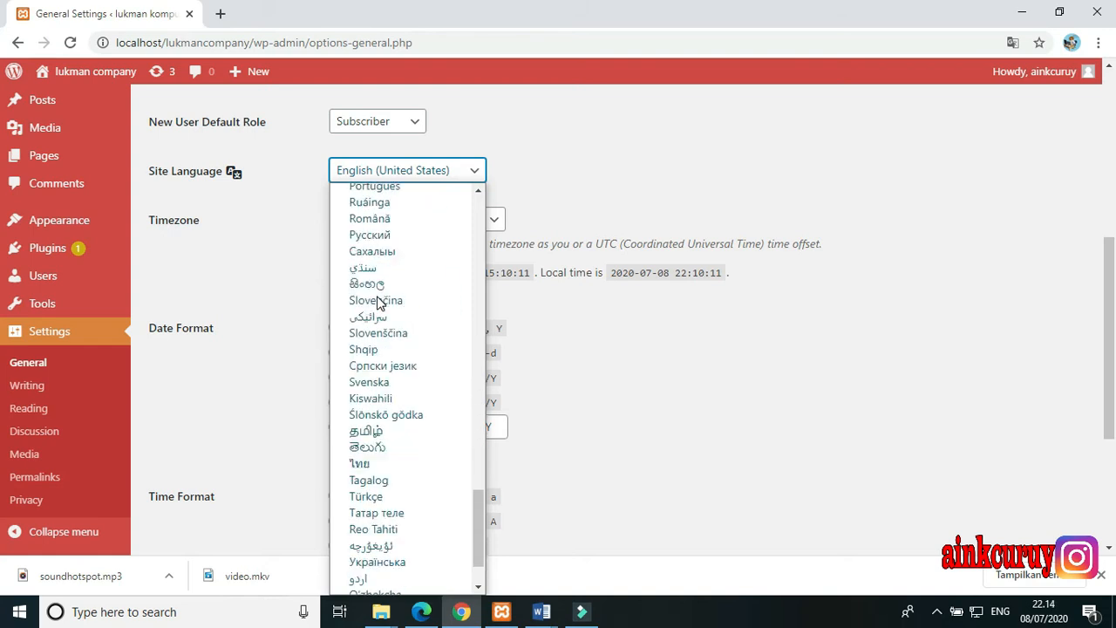
{"action": "scroll", "coordinate": [378, 301], "scroll_direction": "up", "scroll_amount": 6}
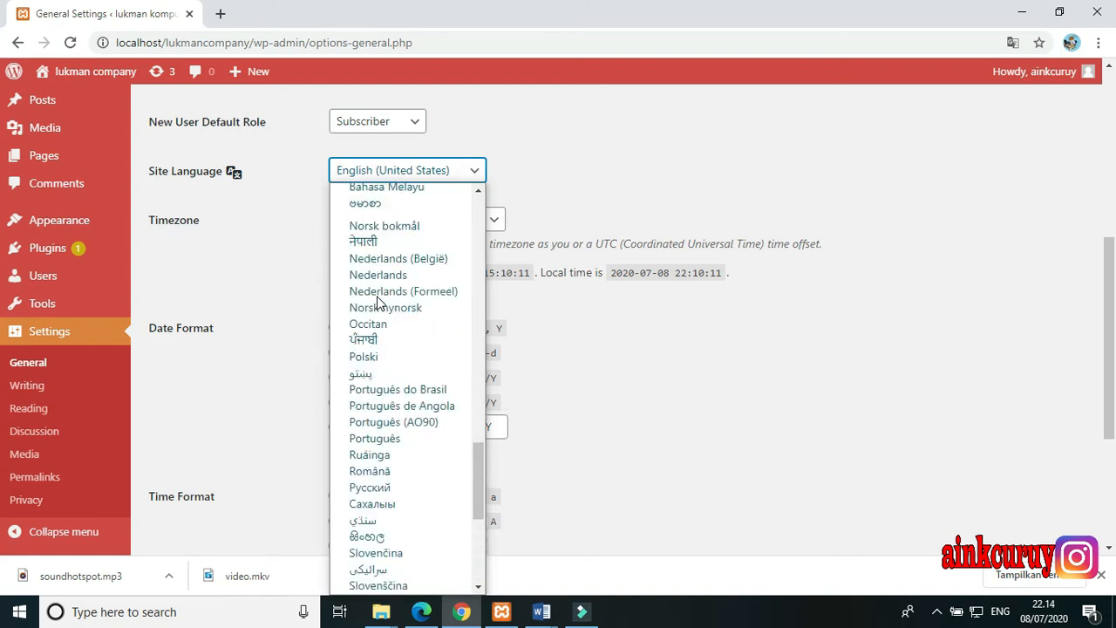
{"action": "key", "text": "i"}
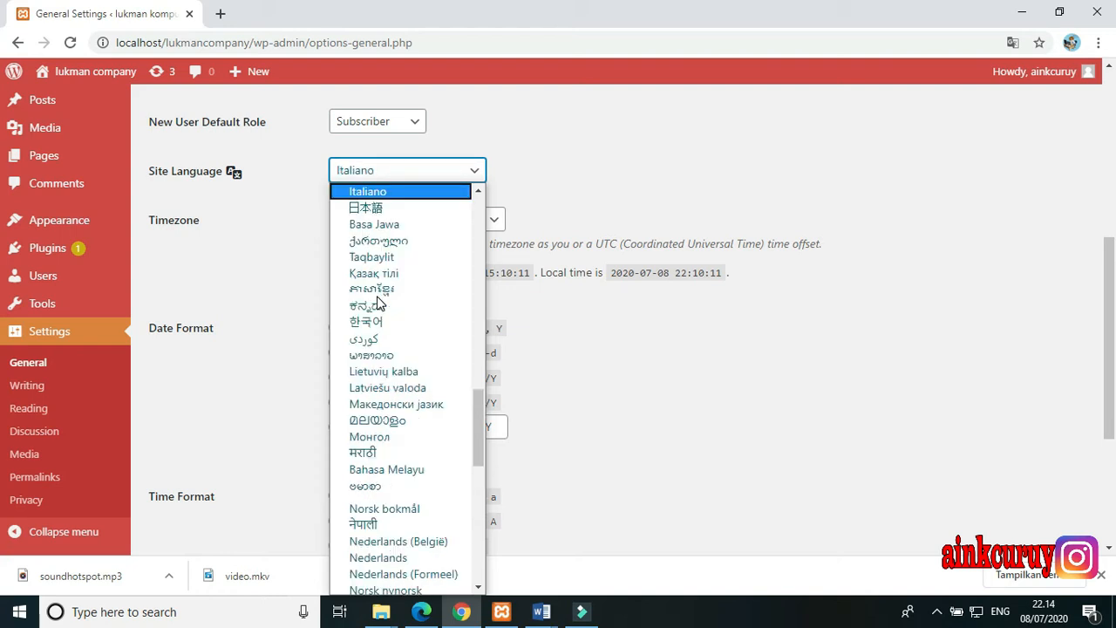
{"action": "scroll", "coordinate": [377, 297], "scroll_direction": "down", "scroll_amount": 3}
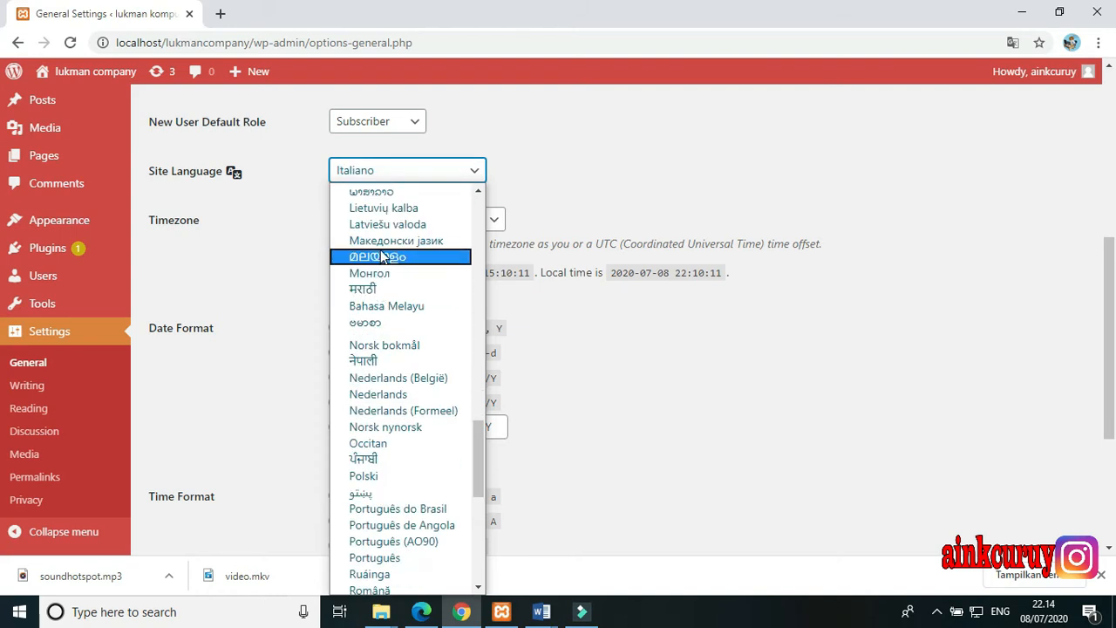
{"action": "scroll", "coordinate": [380, 265], "scroll_direction": "down", "scroll_amount": 3}
{"action": "scroll", "coordinate": [382, 275], "scroll_direction": "down", "scroll_amount": 5}
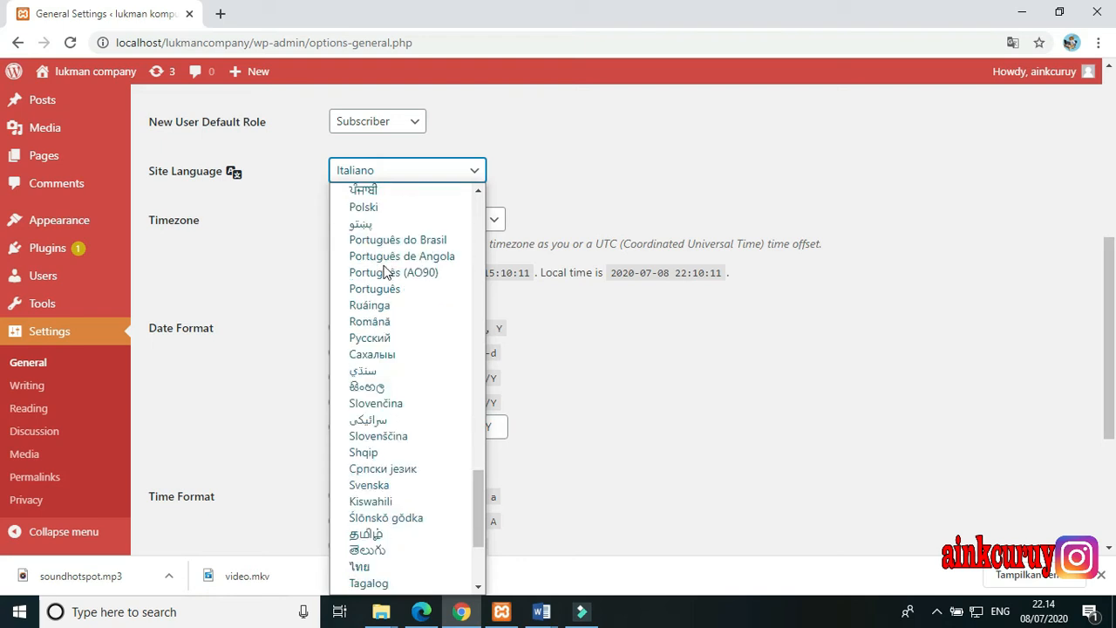
{"action": "scroll", "coordinate": [384, 277], "scroll_direction": "up", "scroll_amount": 15}
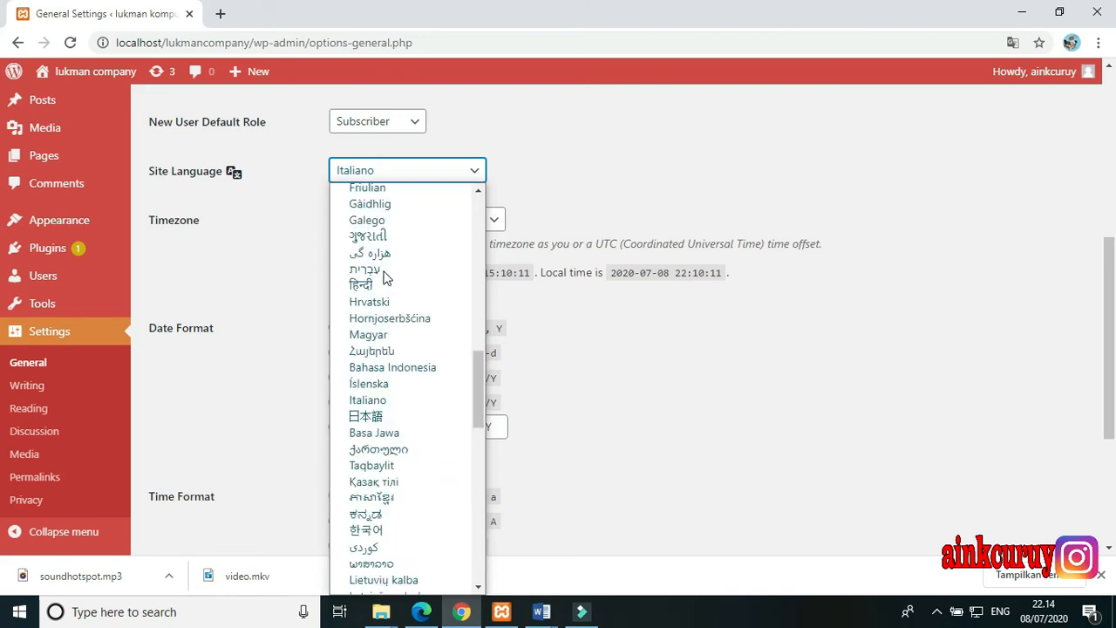
{"action": "left_click", "coordinate": [386, 371]}
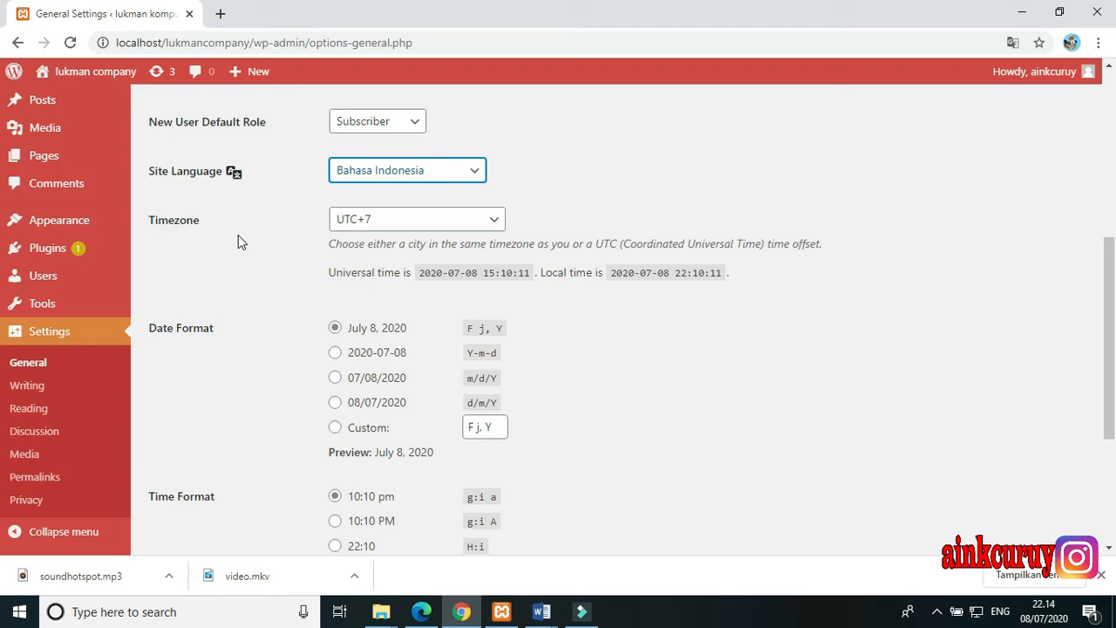
Review the timezone, date format and time format options without changing them, and save the General settings
{"action": "left_click", "coordinate": [369, 228]}
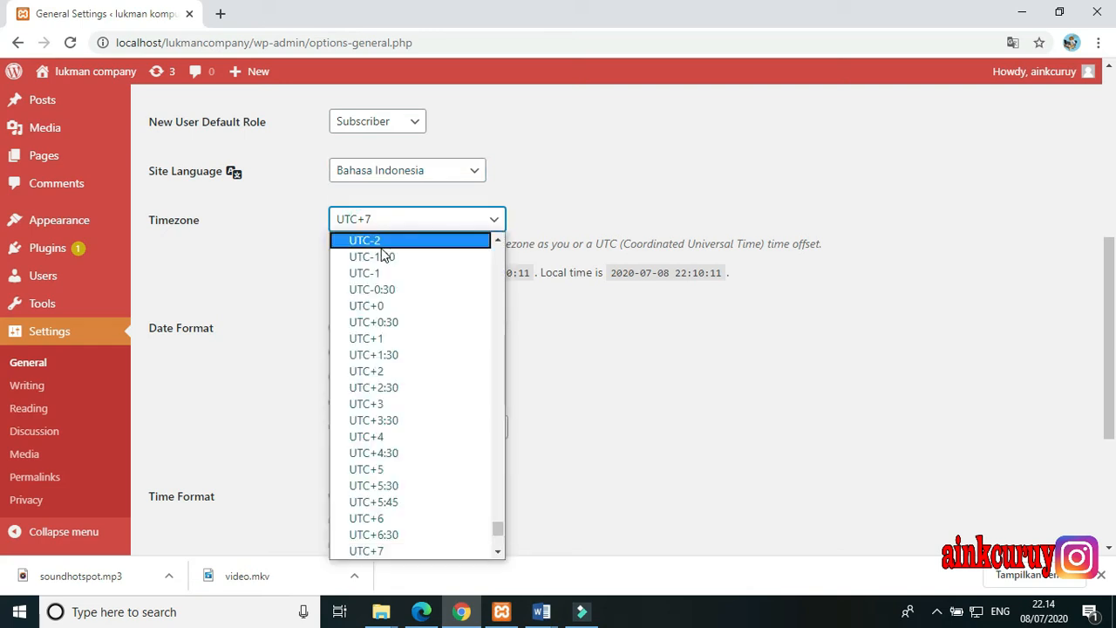
{"action": "left_click", "coordinate": [299, 246]}
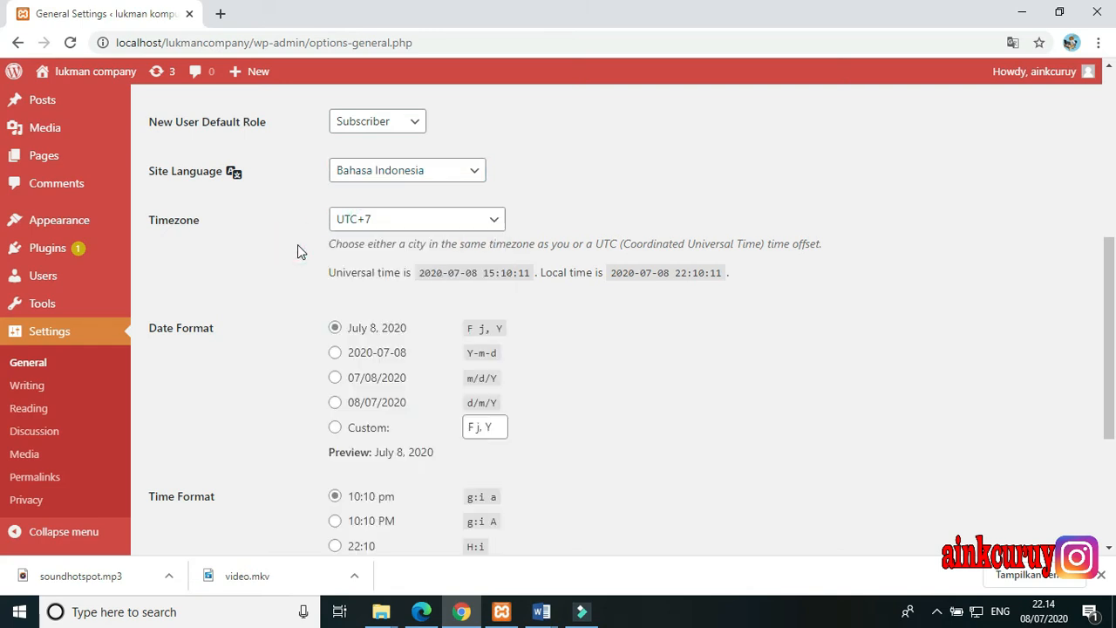
{"action": "scroll", "coordinate": [284, 249], "scroll_direction": "down", "scroll_amount": 1}
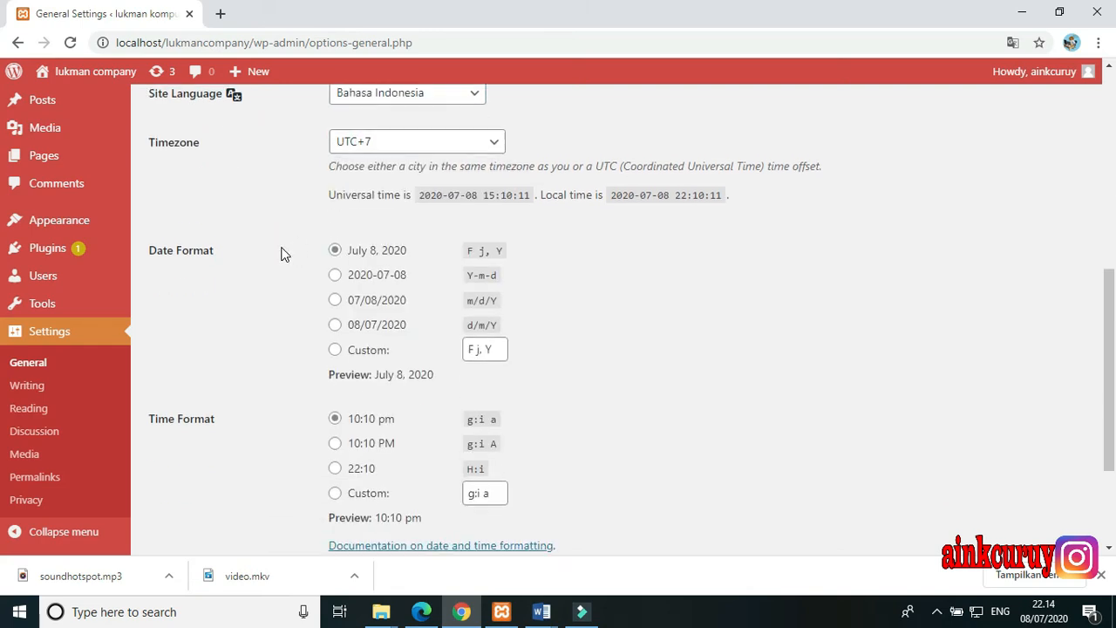
{"action": "scroll", "coordinate": [282, 252], "scroll_direction": "down", "scroll_amount": 1}
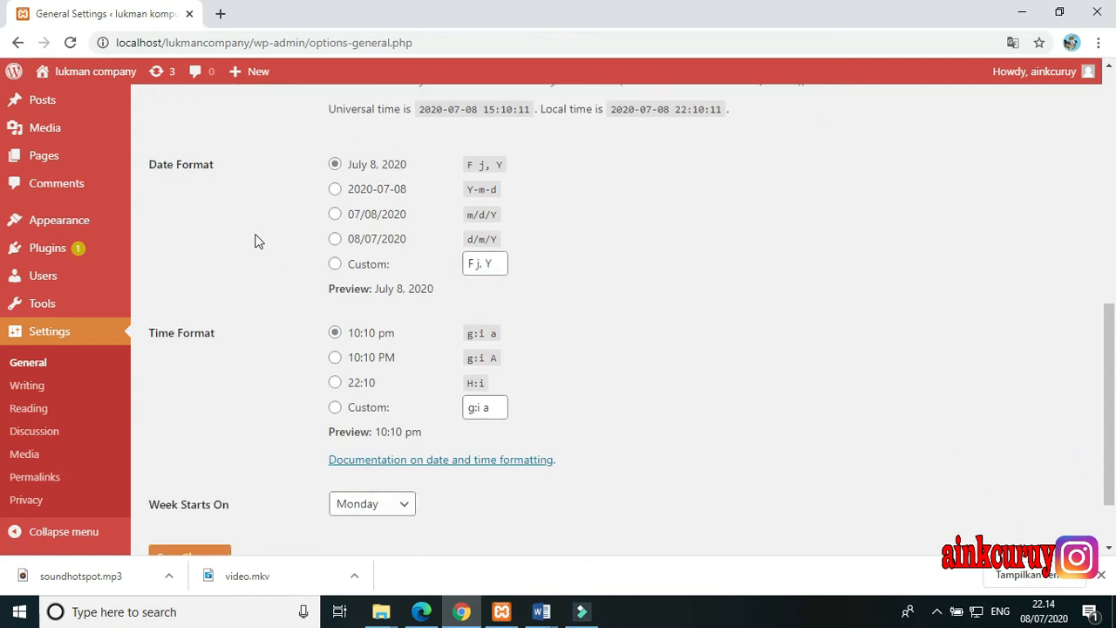
{"action": "scroll", "coordinate": [232, 323], "scroll_direction": "down", "scroll_amount": 1}
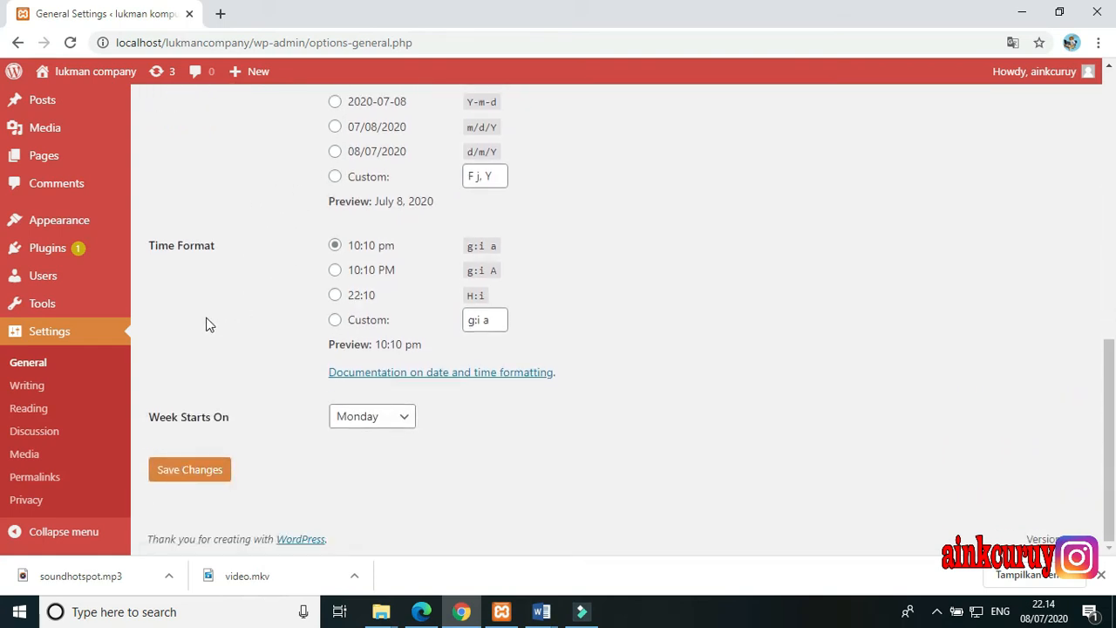
{"action": "left_click", "coordinate": [186, 471]}
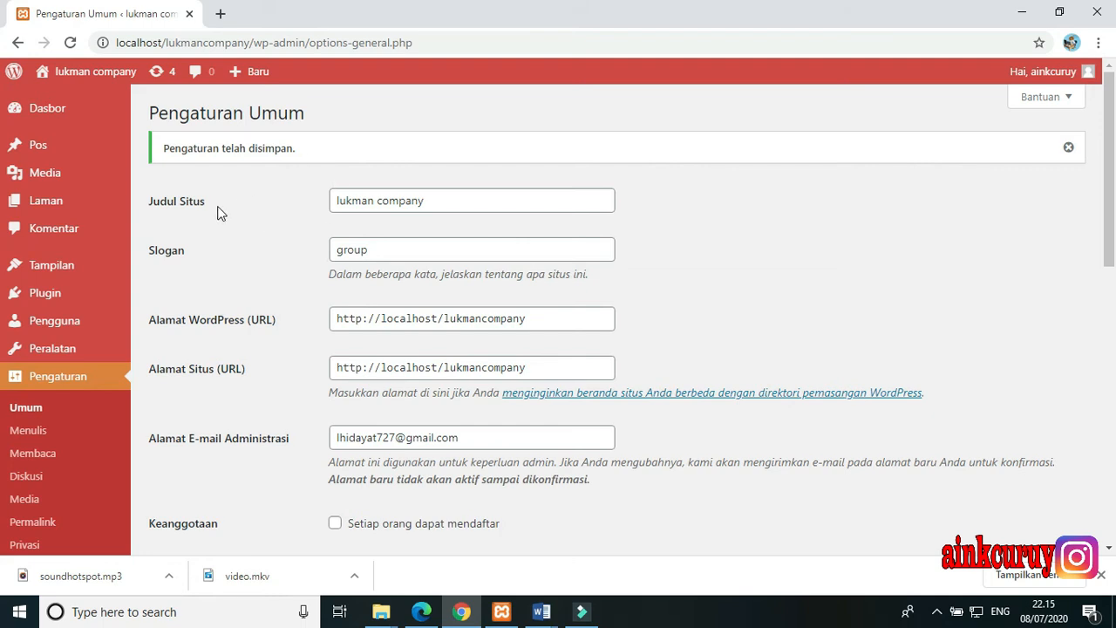
Open the Writing settings (Menulis) and show the available choices for the default post format (Format Post Bawaan)
{"action": "left_click", "coordinate": [41, 430]}
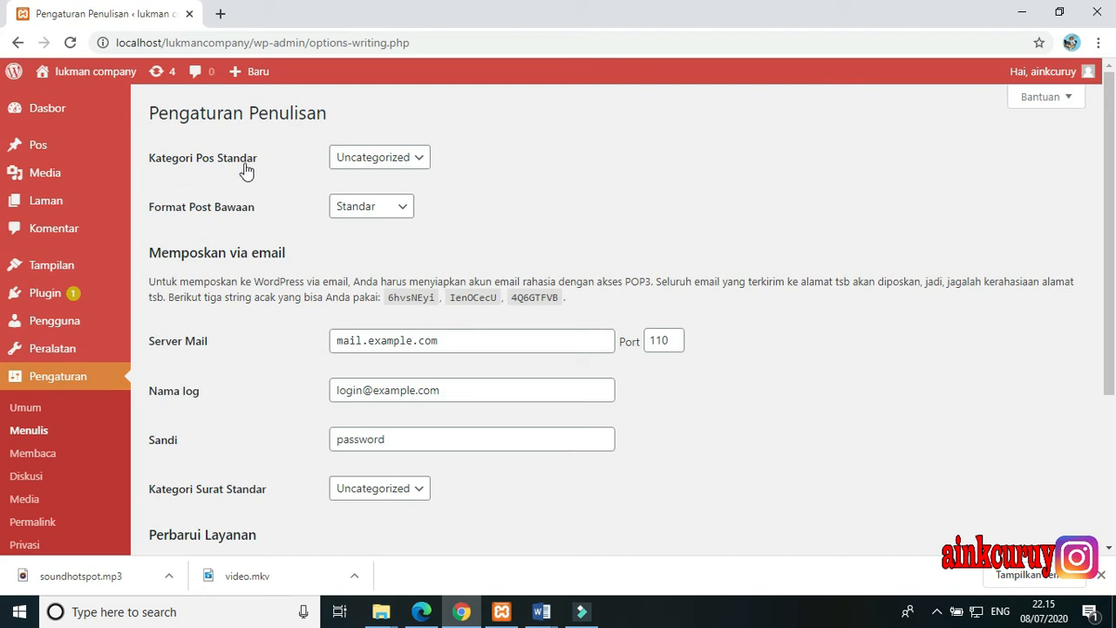
{"action": "scroll", "coordinate": [275, 212], "scroll_direction": "down", "scroll_amount": 2}
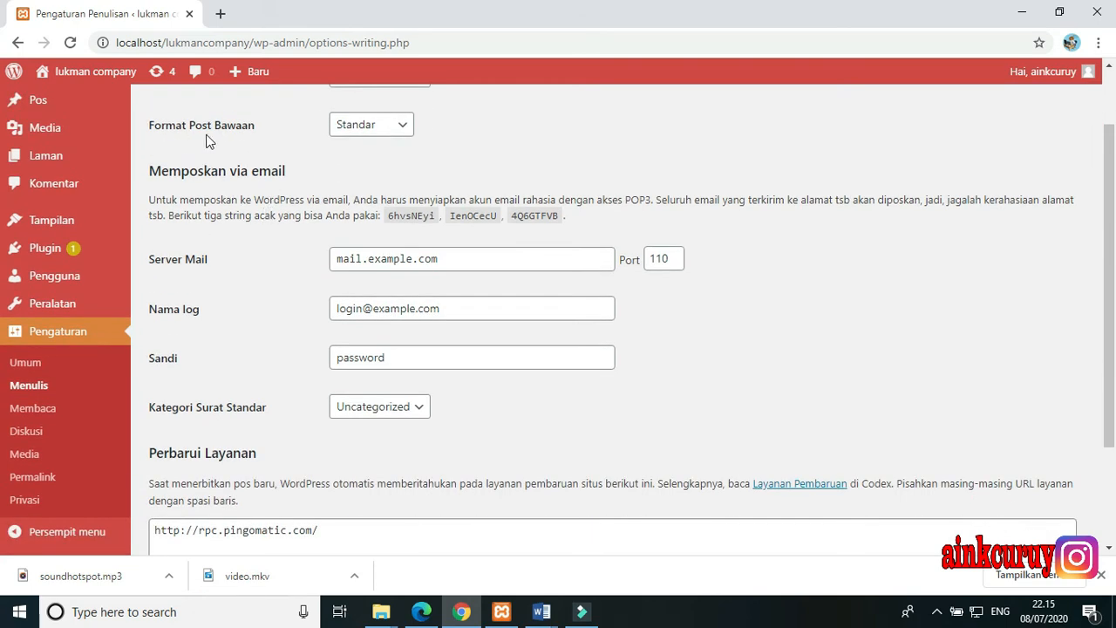
{"action": "left_click", "coordinate": [342, 136]}
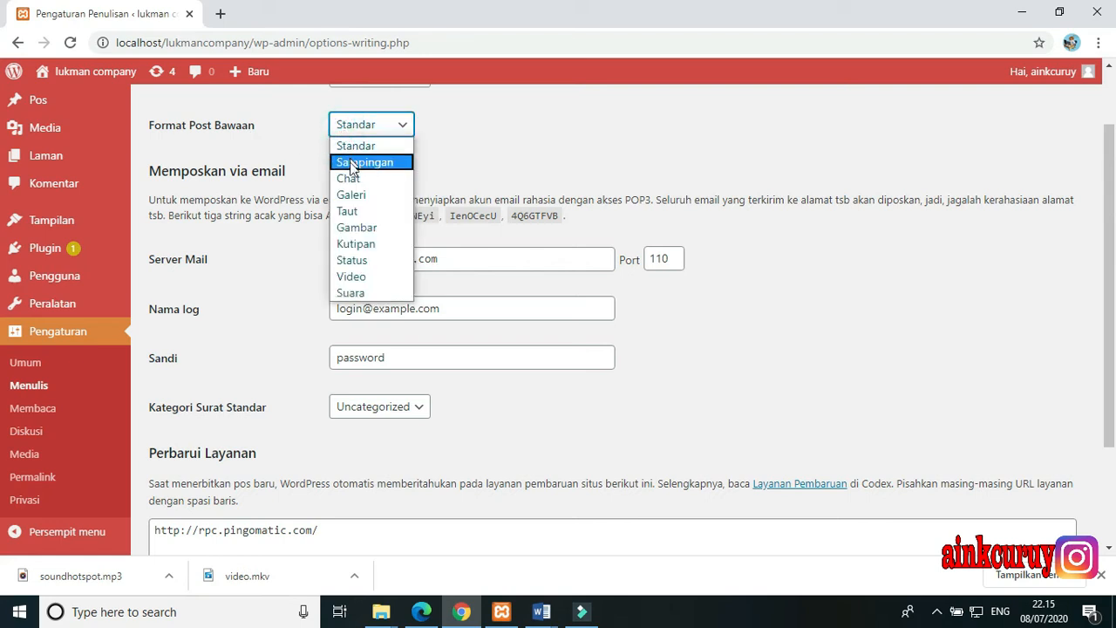
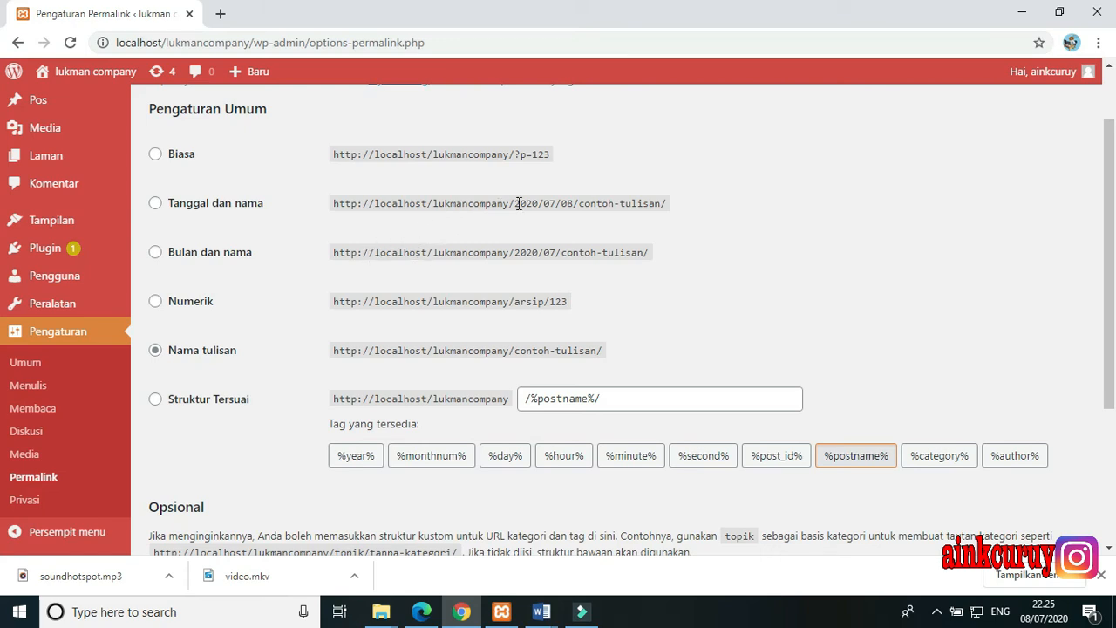
Compare the date-based permalink examples, select the Nama tulisan structure and save the permalink settings
{"action": "left_click_drag", "start_coordinate": [516, 203], "coordinate": [575, 204]}
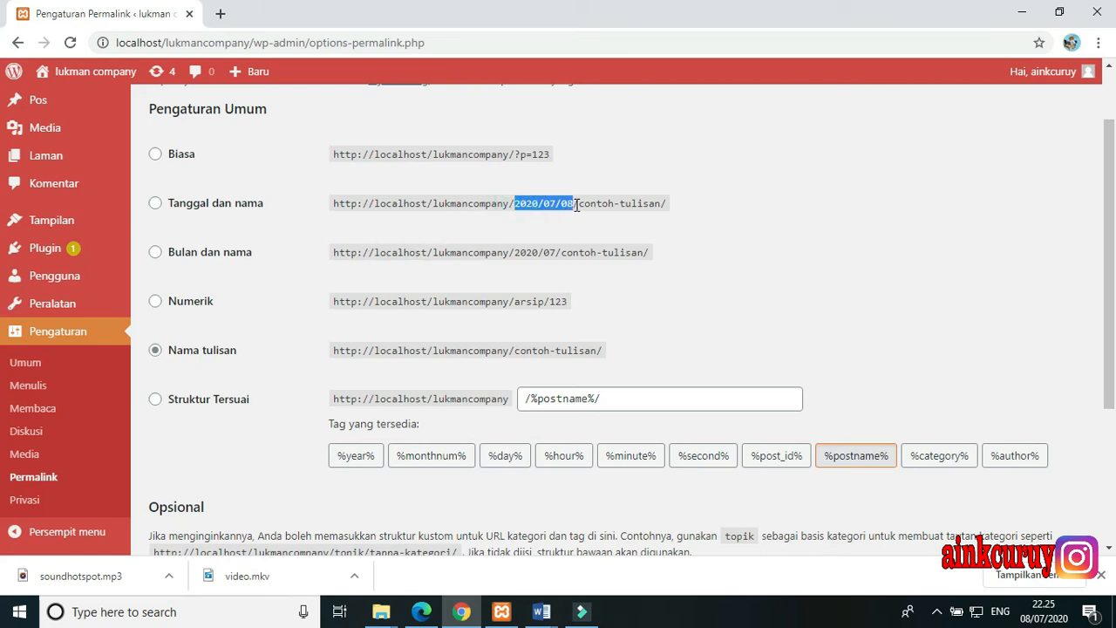
{"action": "left_click_drag", "start_coordinate": [516, 255], "coordinate": [564, 258]}
{"action": "left_click", "coordinate": [543, 255]}
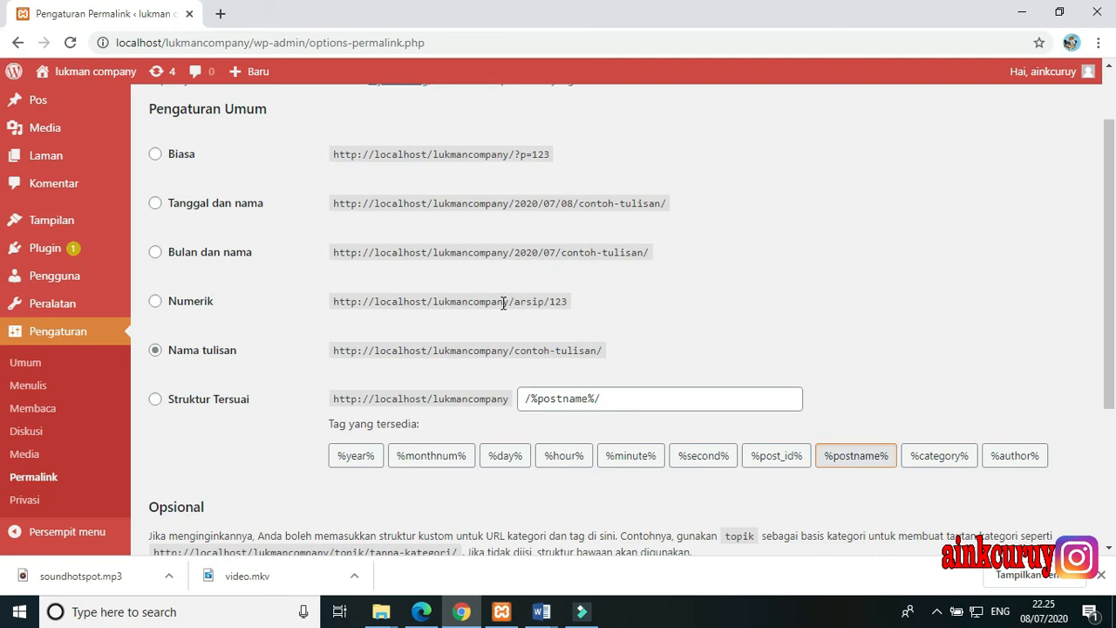
{"action": "scroll", "coordinate": [503, 303], "scroll_direction": "down", "scroll_amount": 1}
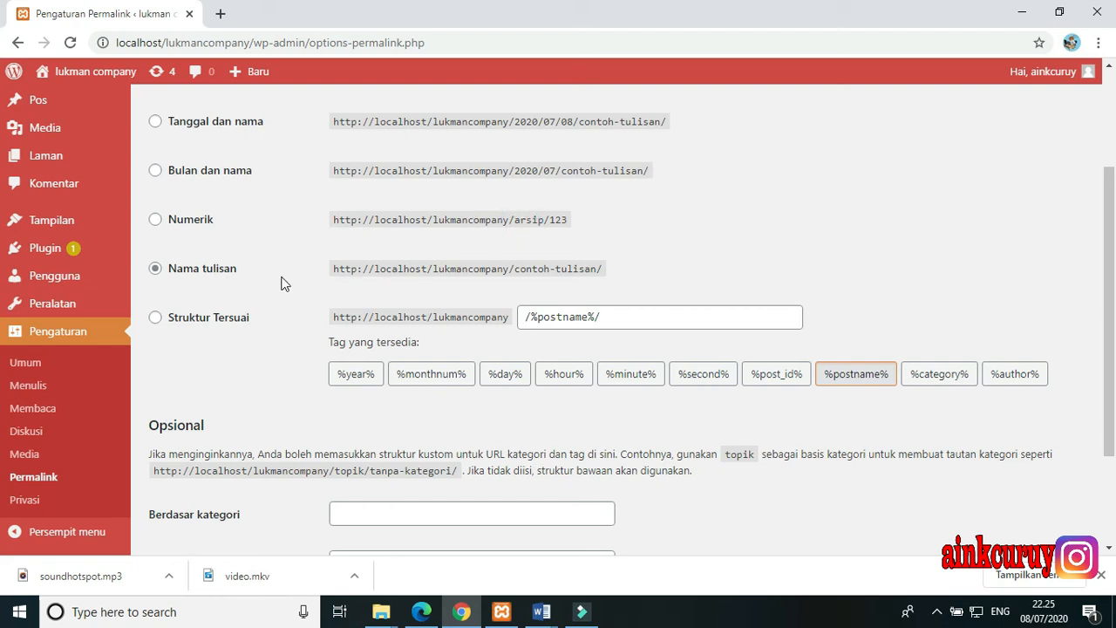
{"action": "left_click", "coordinate": [189, 276]}
{"action": "scroll", "coordinate": [189, 276], "scroll_direction": "down", "scroll_amount": 2}
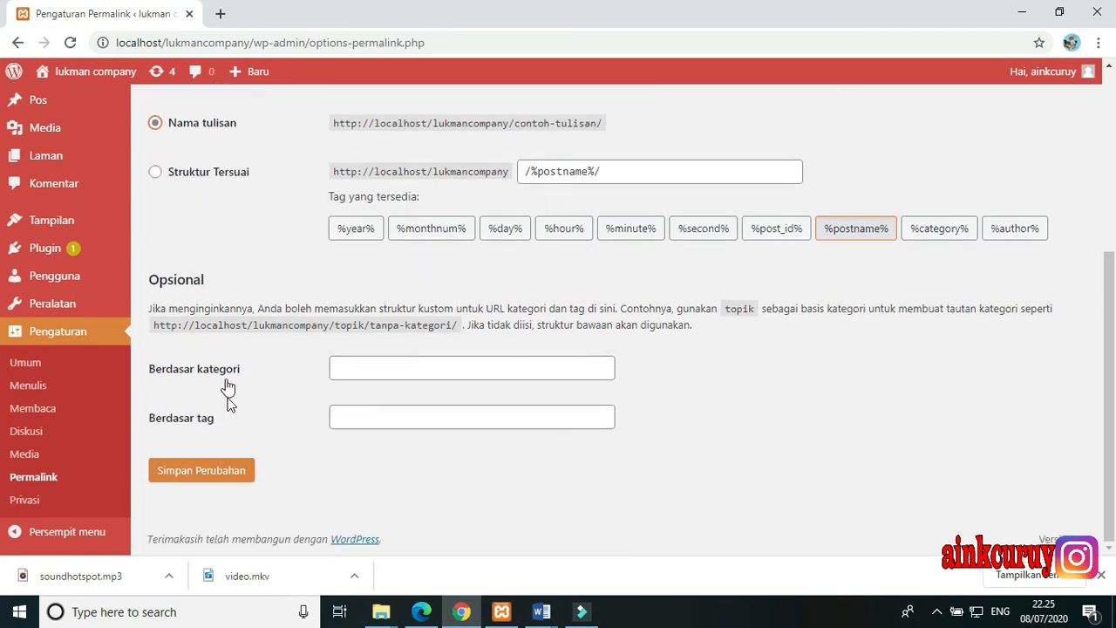
{"action": "left_click", "coordinate": [233, 472]}
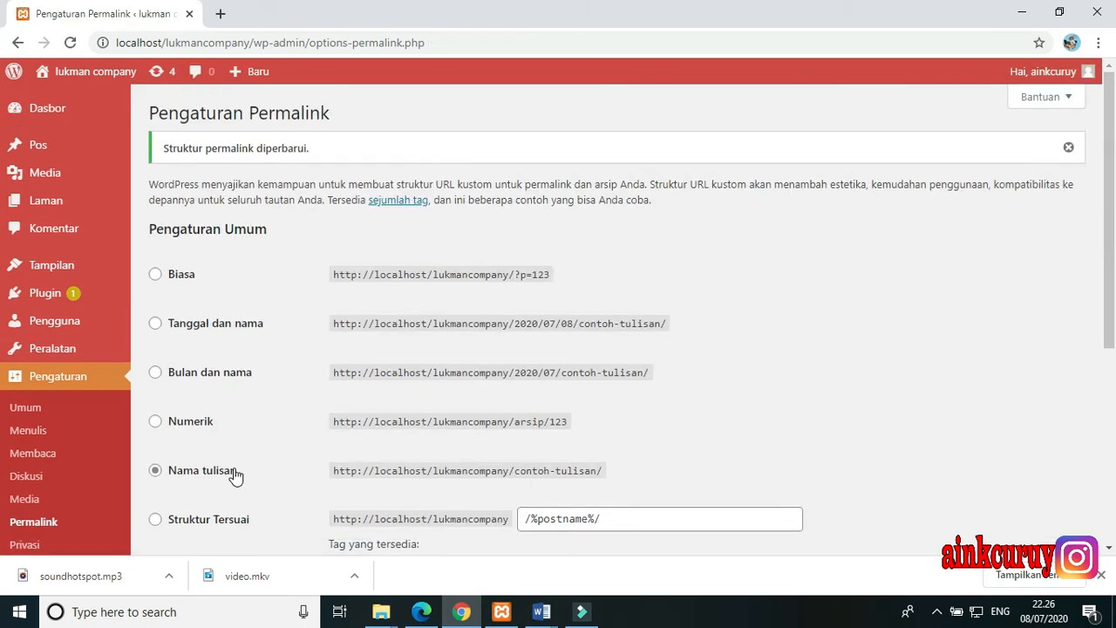
View the Privacy settings (Privasi) and open the list of all users (Pengguna)
{"action": "scroll", "coordinate": [232, 473], "scroll_direction": "down", "scroll_amount": 4}
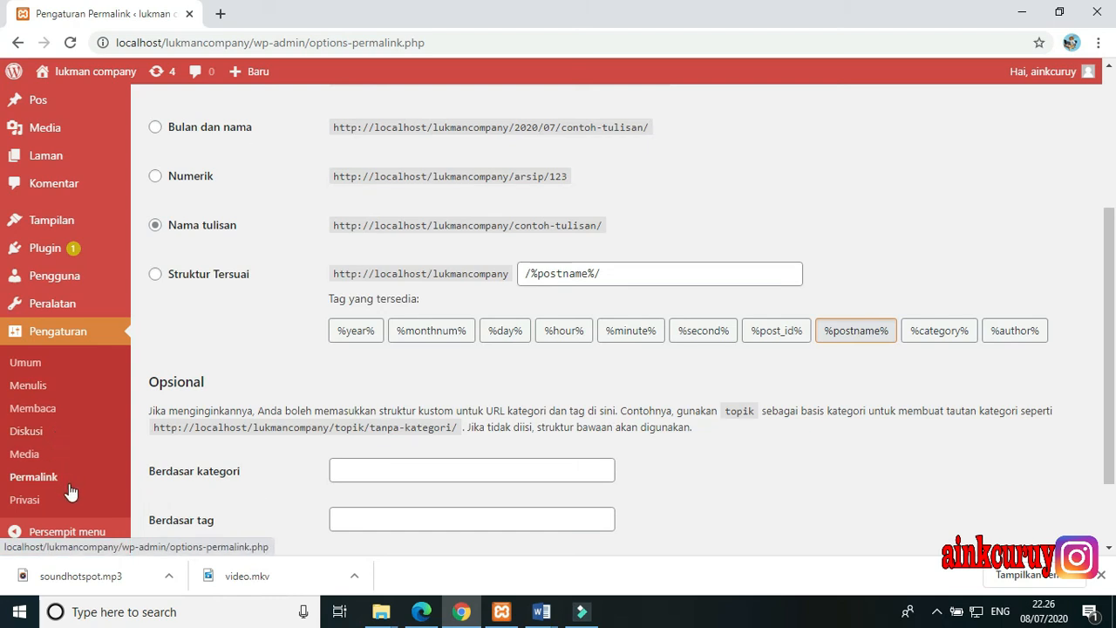
{"action": "left_click", "coordinate": [28, 504]}
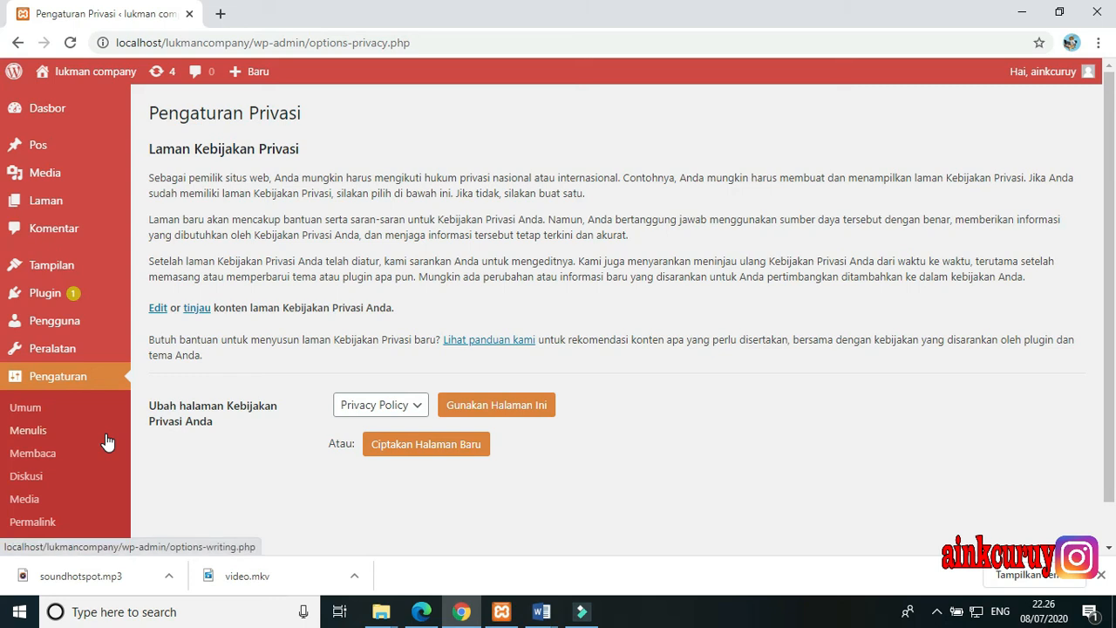
{"action": "left_click", "coordinate": [92, 319]}
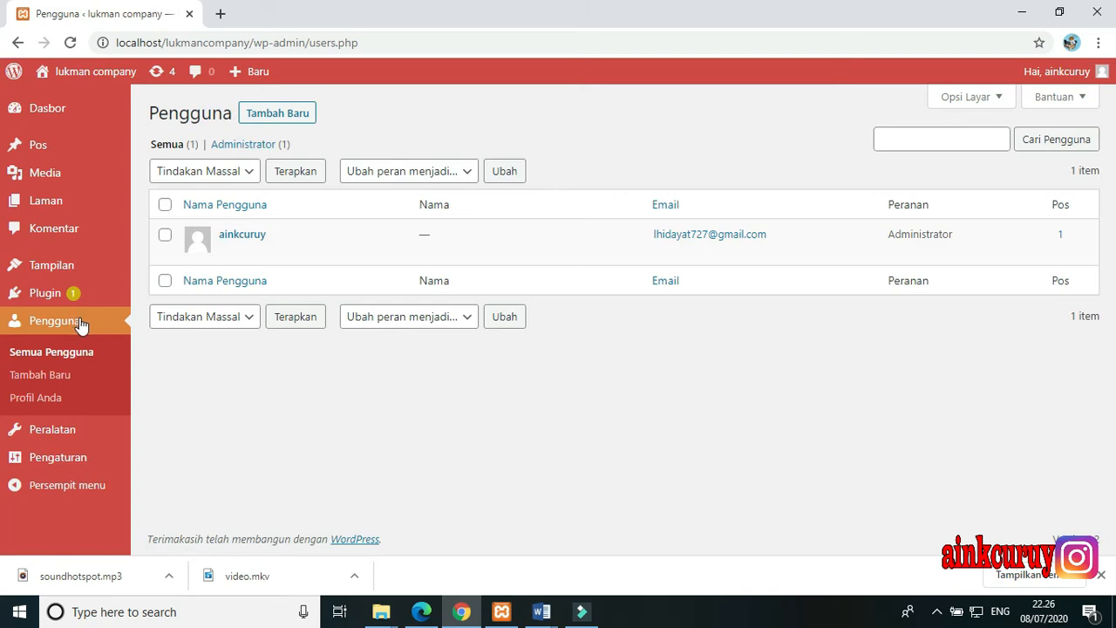
{"action": "mouse_move", "coordinate": [295, 264]}
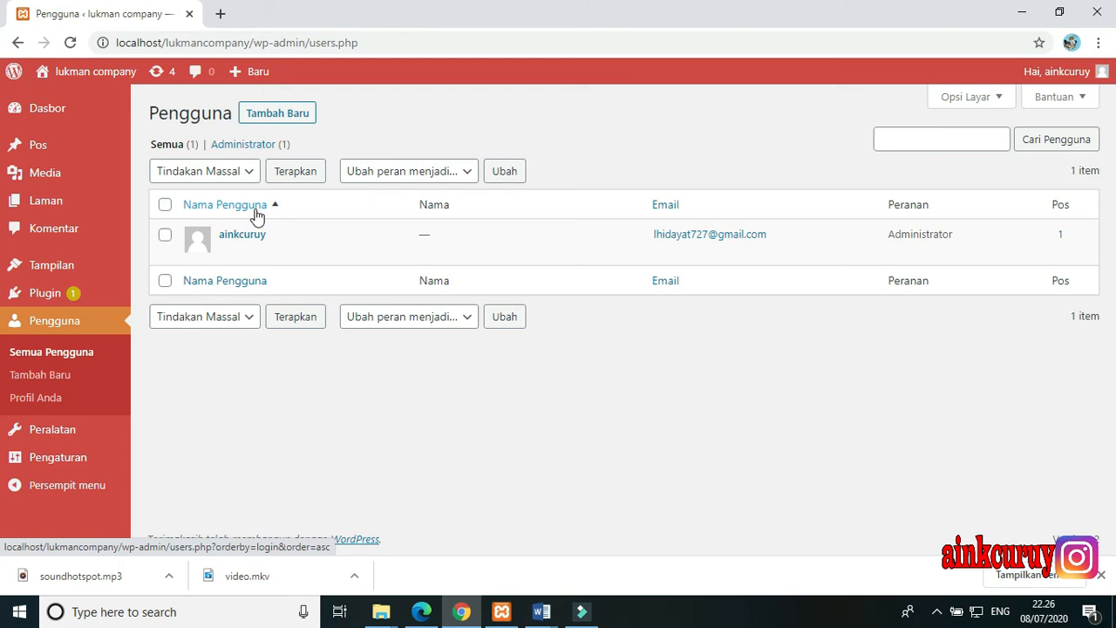
Open the form for adding a new user and go through its username, email, first name, last name and website fields
{"action": "left_click", "coordinate": [288, 114]}
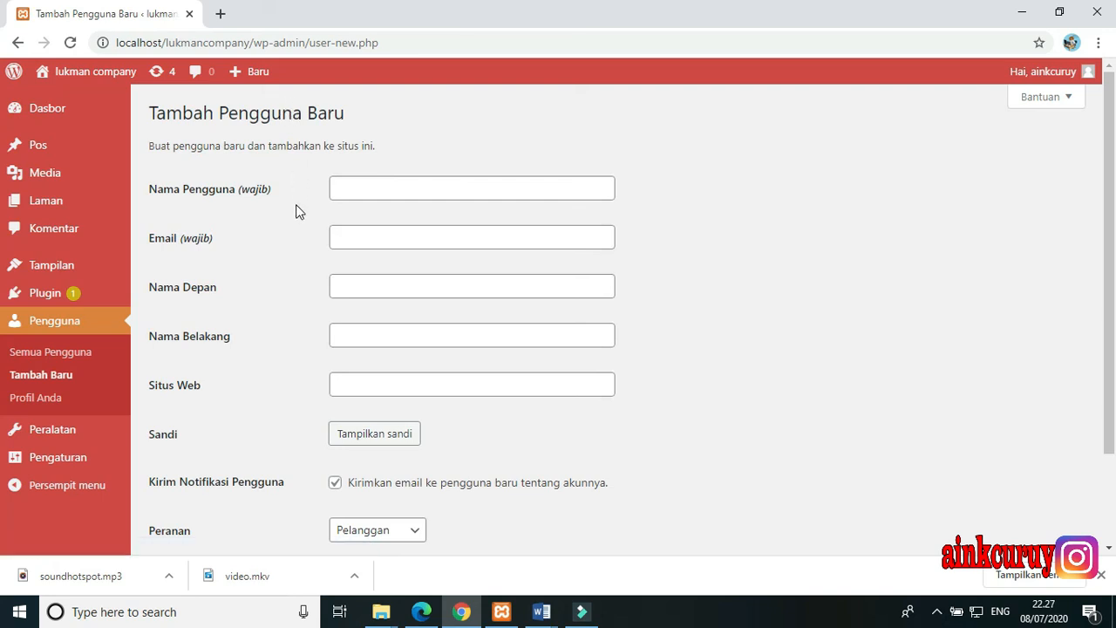
{"action": "scroll", "coordinate": [297, 210], "scroll_direction": "down", "scroll_amount": 2}
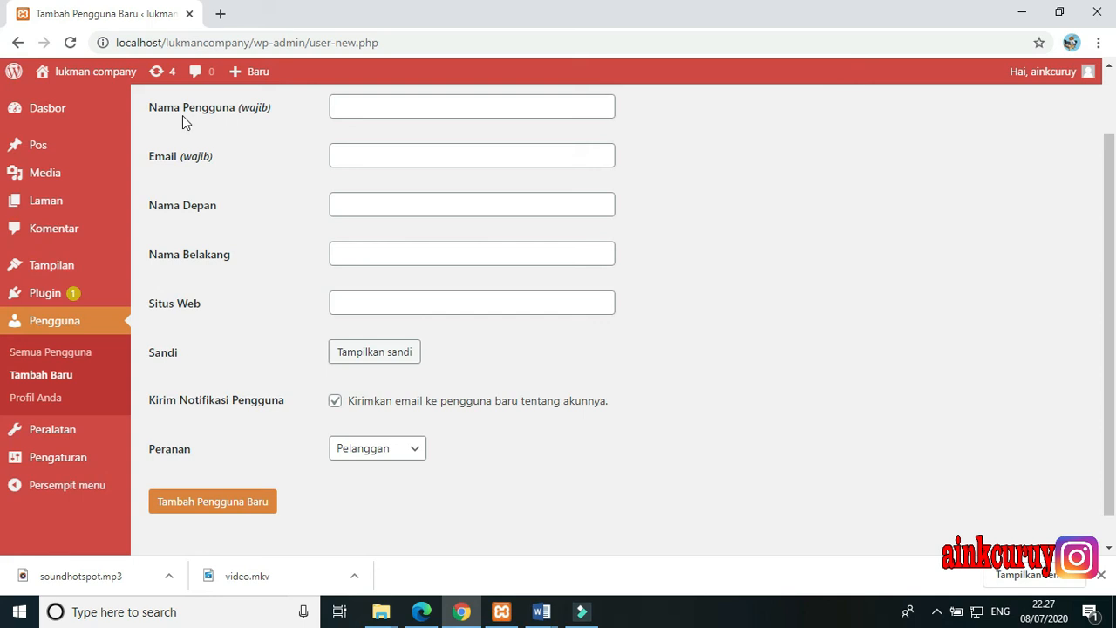
{"action": "left_click", "coordinate": [342, 107]}
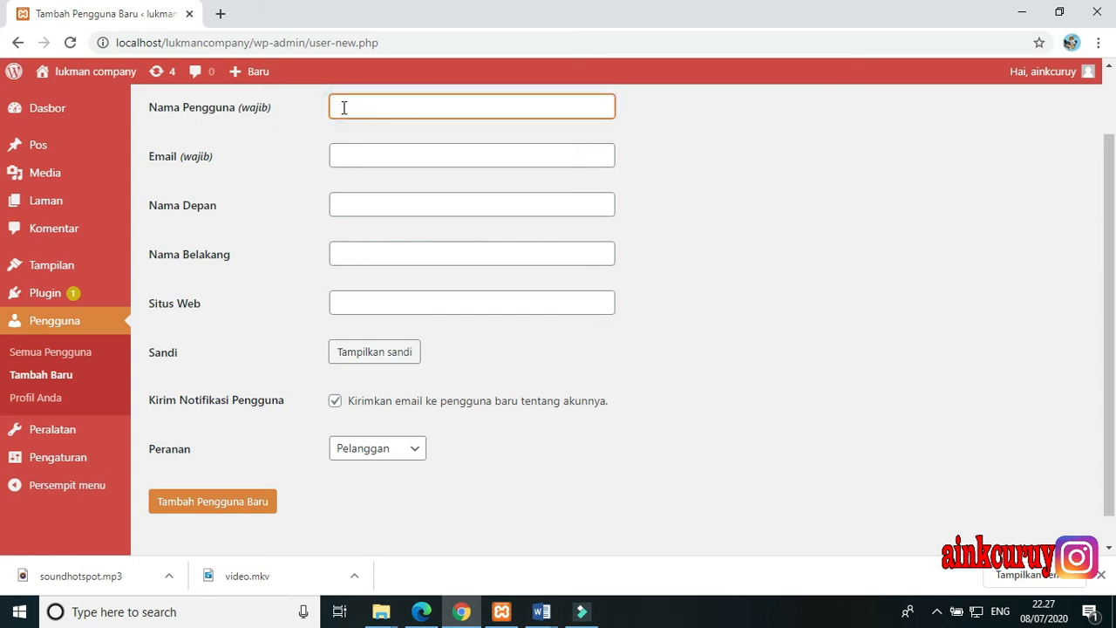
{"action": "left_click", "coordinate": [354, 157]}
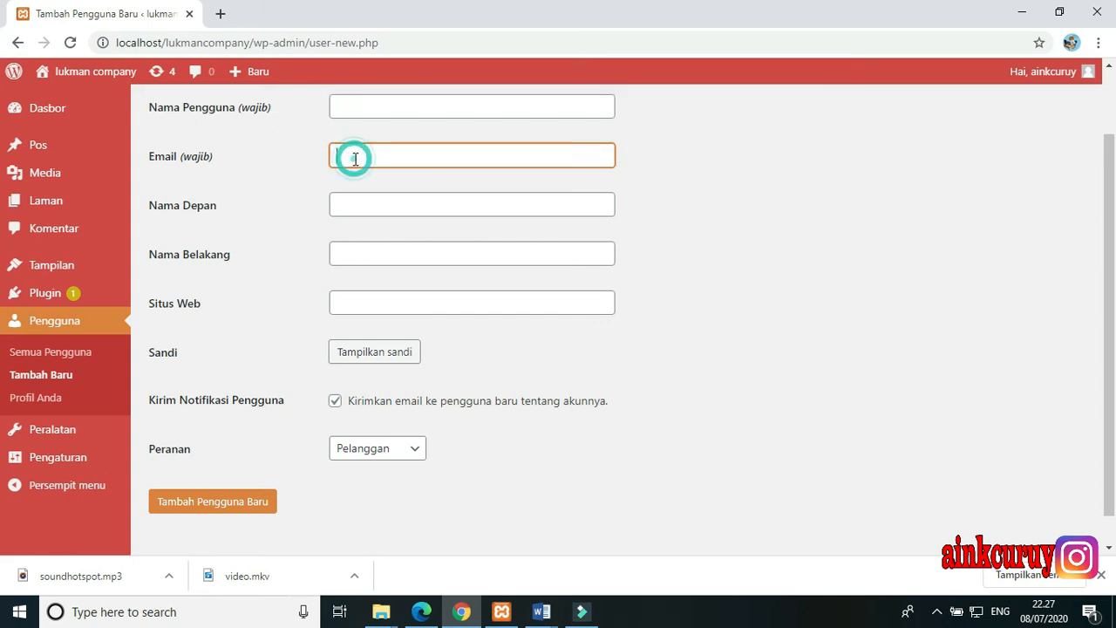
{"action": "left_click", "coordinate": [406, 207]}
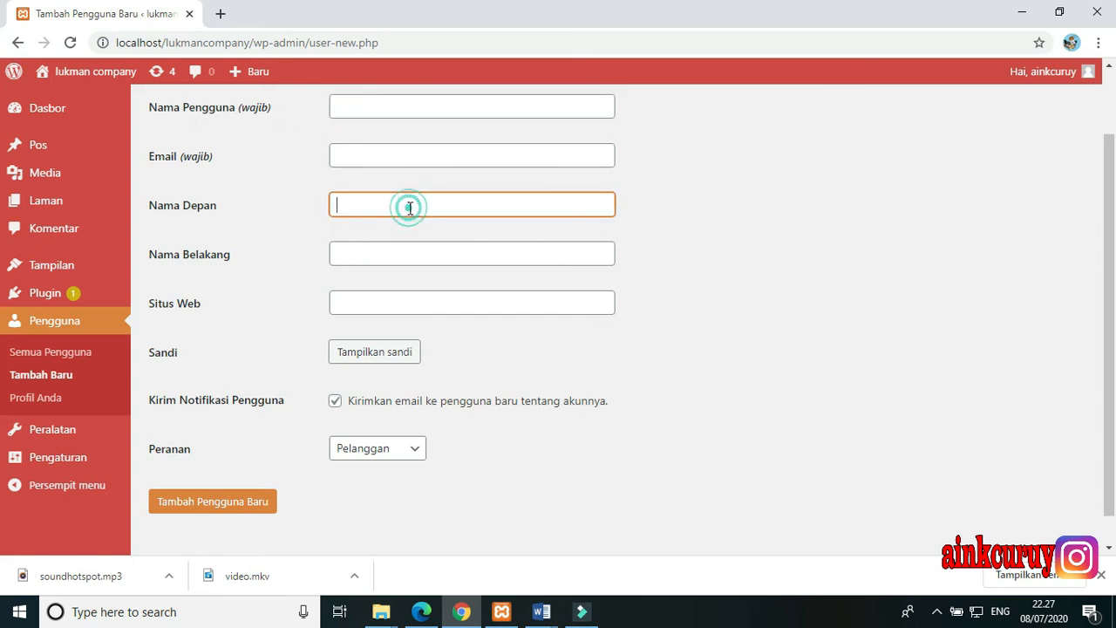
{"action": "left_click", "coordinate": [380, 254]}
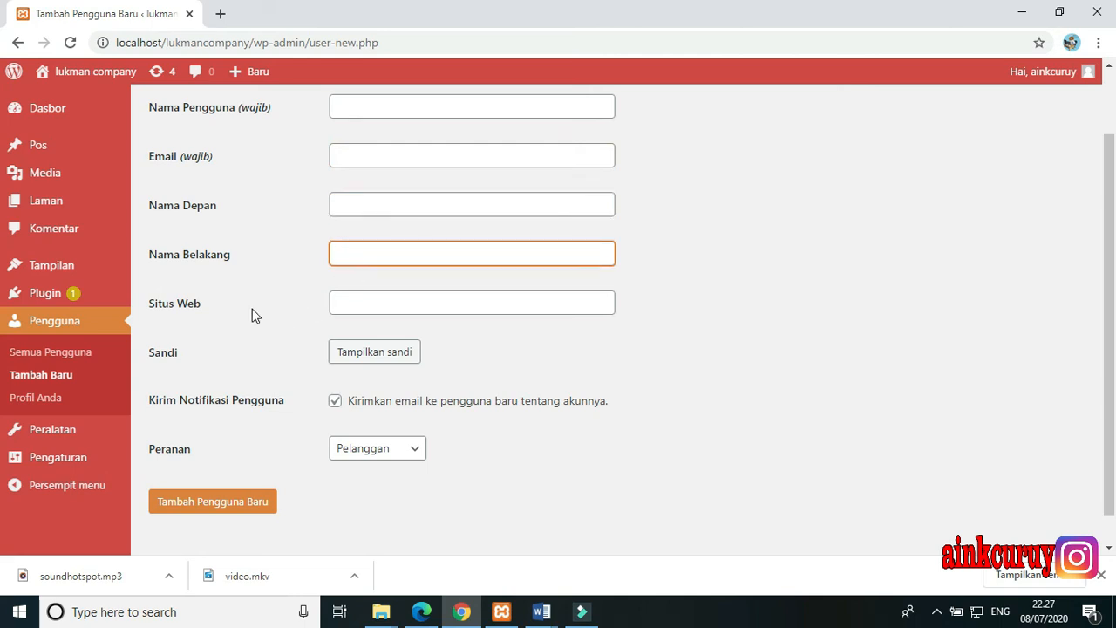
{"action": "scroll", "coordinate": [255, 316], "scroll_direction": "down", "scroll_amount": 1}
{"action": "left_click", "coordinate": [365, 271]}
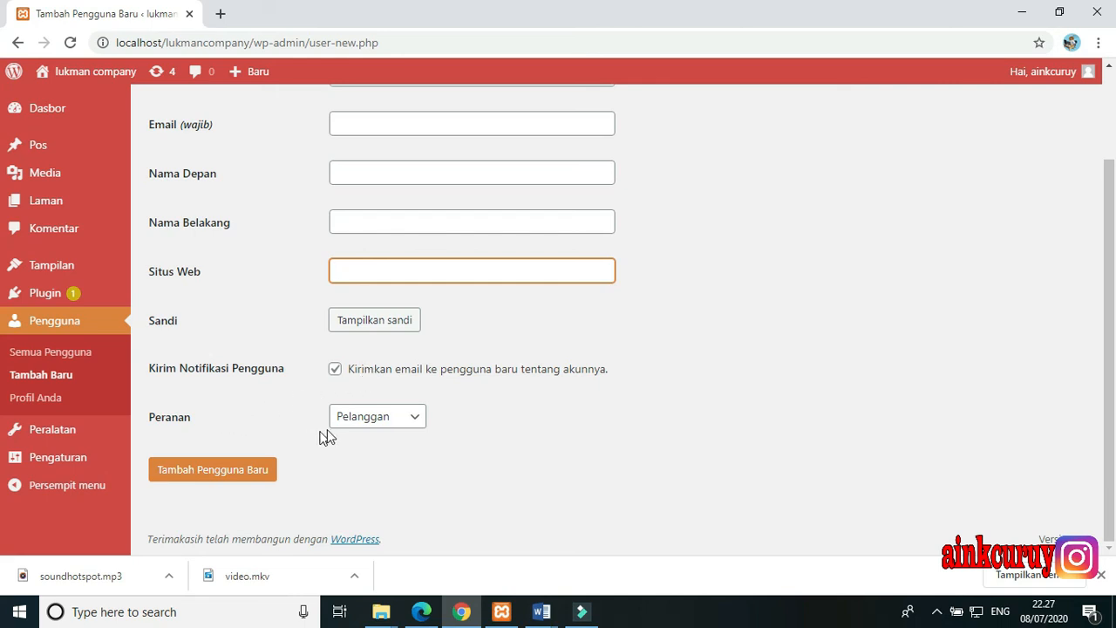
Show the role choices (Peranan) for the new user without changing the role, and look over the form again
{"action": "left_click", "coordinate": [348, 424]}
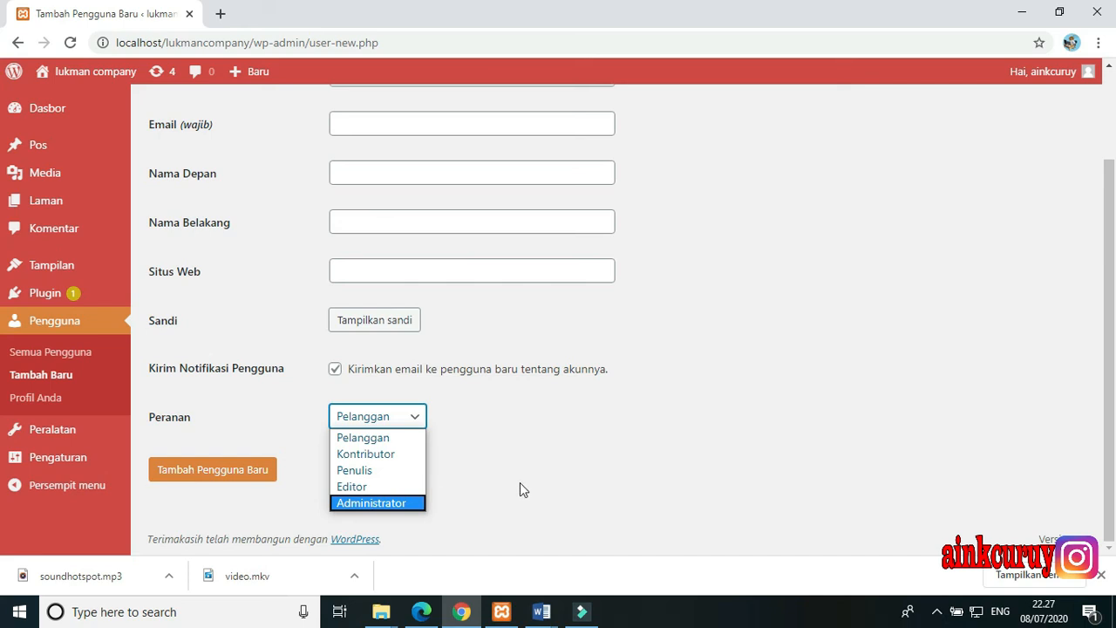
{"action": "left_click", "coordinate": [541, 467]}
{"action": "scroll", "coordinate": [348, 361], "scroll_direction": "up", "scroll_amount": 3}
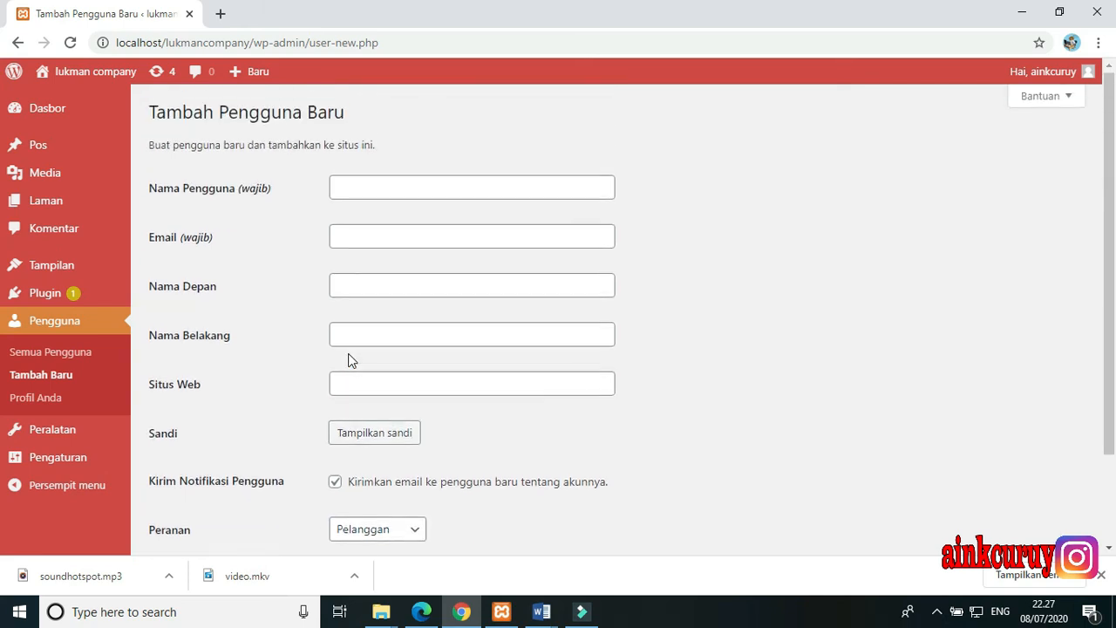
{"action": "scroll", "coordinate": [349, 361], "scroll_direction": "down", "scroll_amount": 3}
{"action": "scroll", "coordinate": [274, 436], "scroll_direction": "up", "scroll_amount": 3}
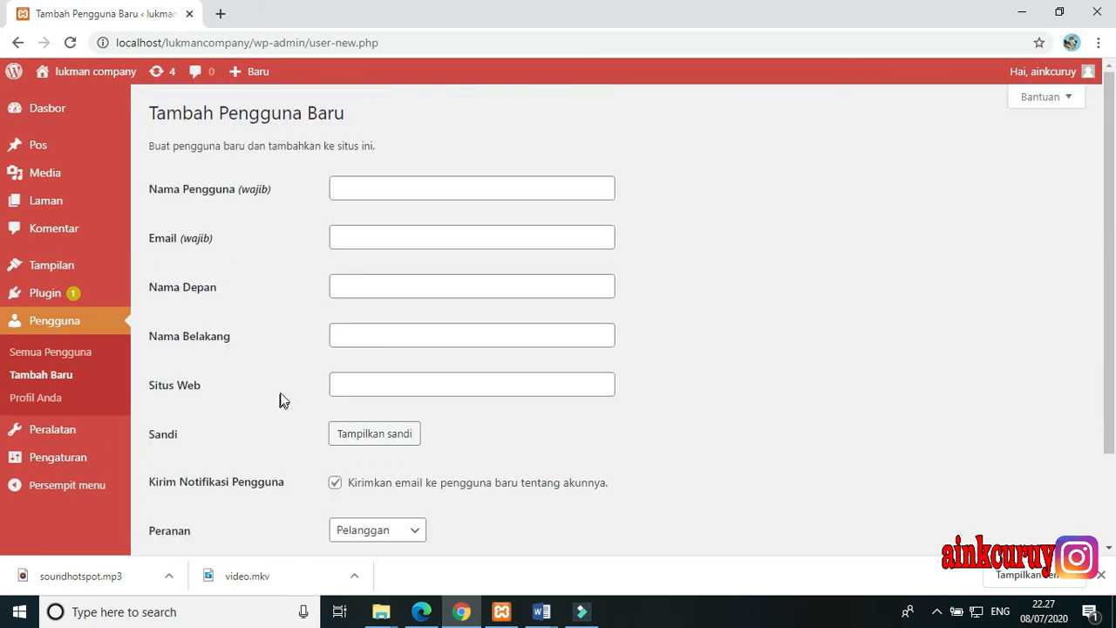
Return to the users list without adding a user and open the profile of the logged-in account
{"action": "left_click", "coordinate": [17, 41]}
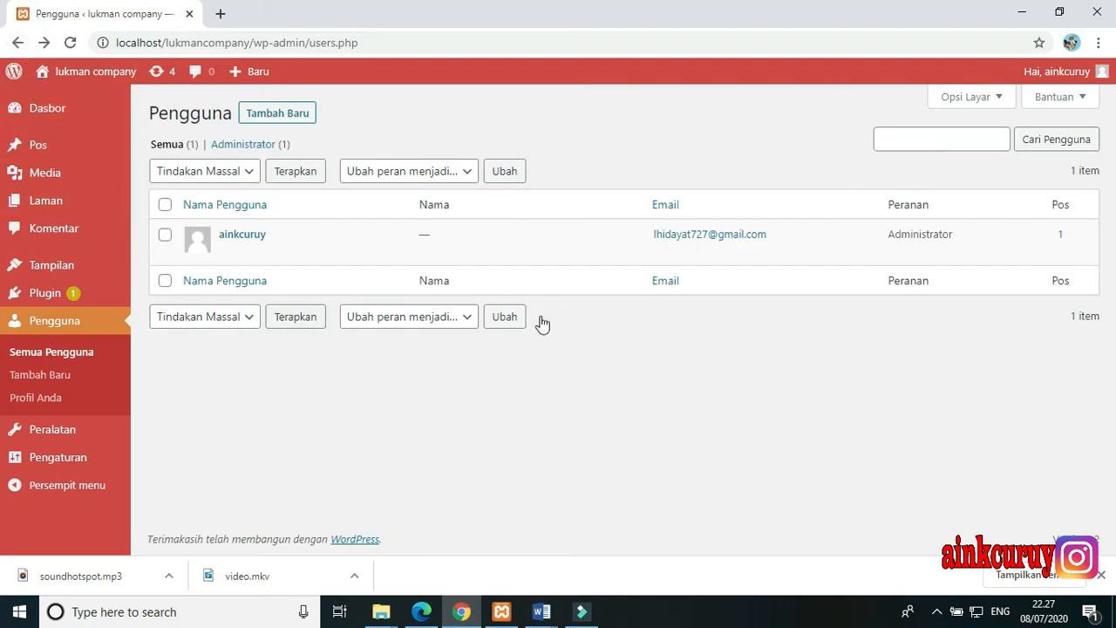
{"action": "mouse_move", "coordinate": [442, 245]}
{"action": "mouse_move", "coordinate": [1087, 78]}
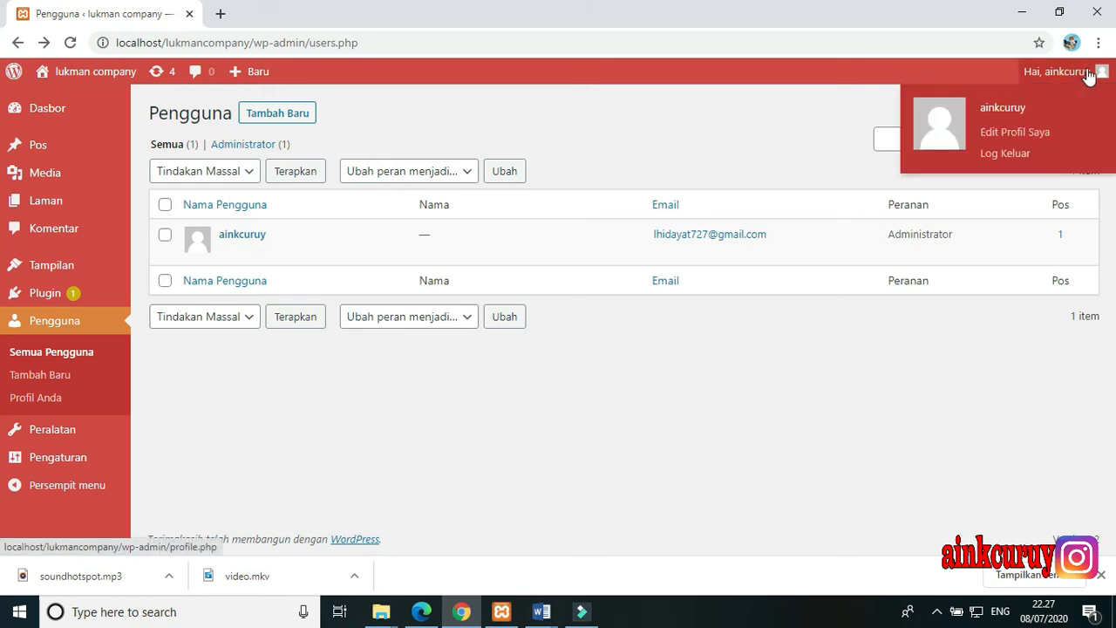
{"action": "left_click", "coordinate": [1088, 78]}
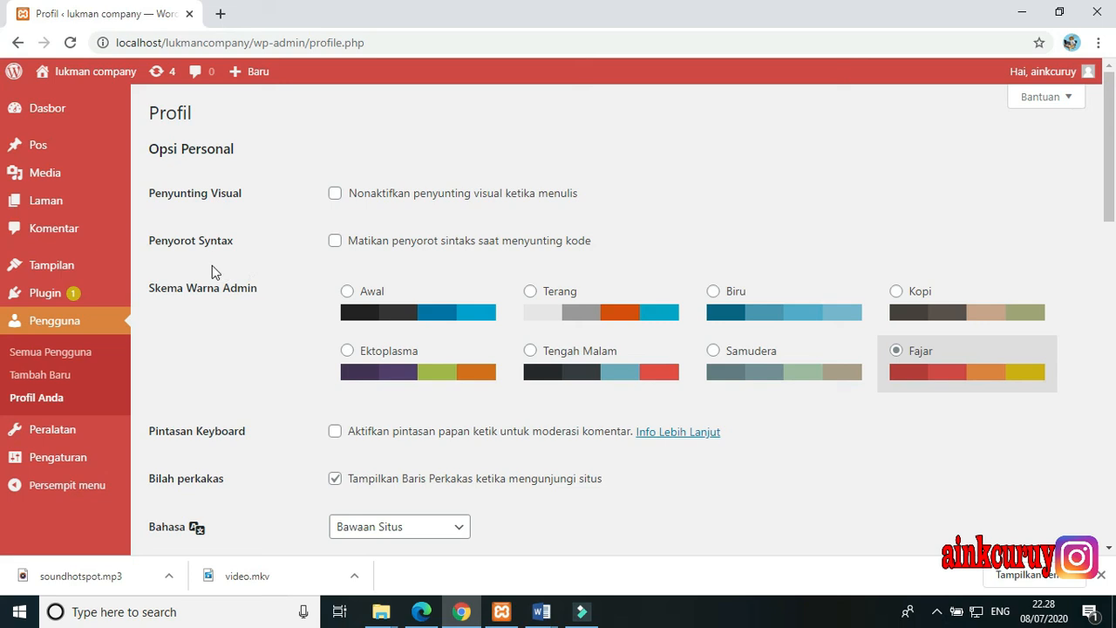
Preview the Terang, Biru and Kopi admin colour schemes and select Samudera for the profile
{"action": "scroll", "coordinate": [212, 271], "scroll_direction": "down", "scroll_amount": 1}
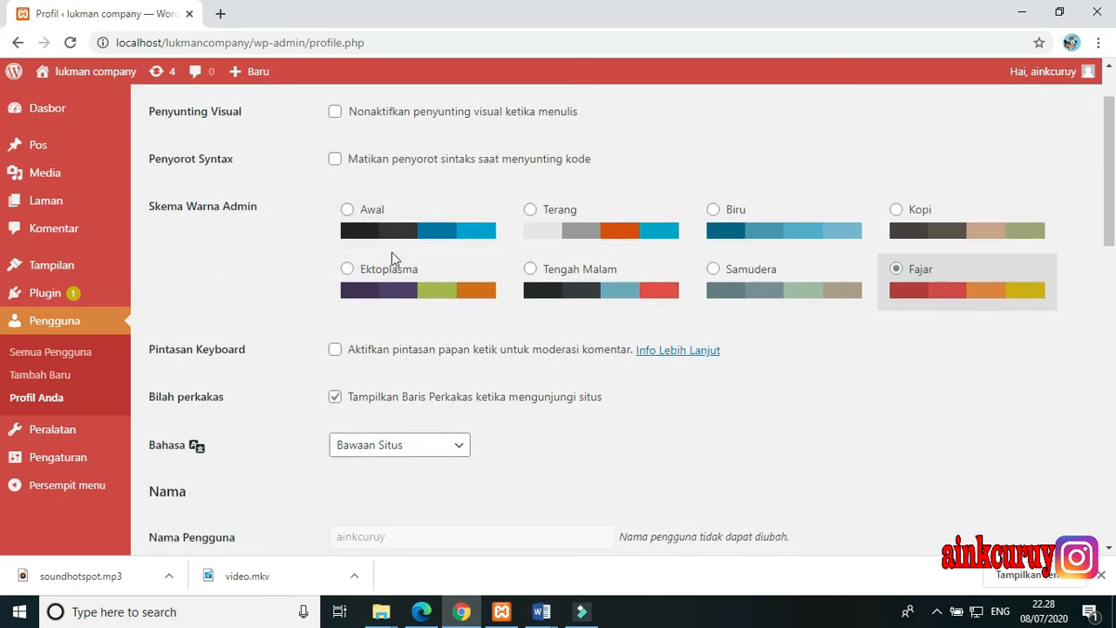
{"action": "left_click", "coordinate": [531, 223]}
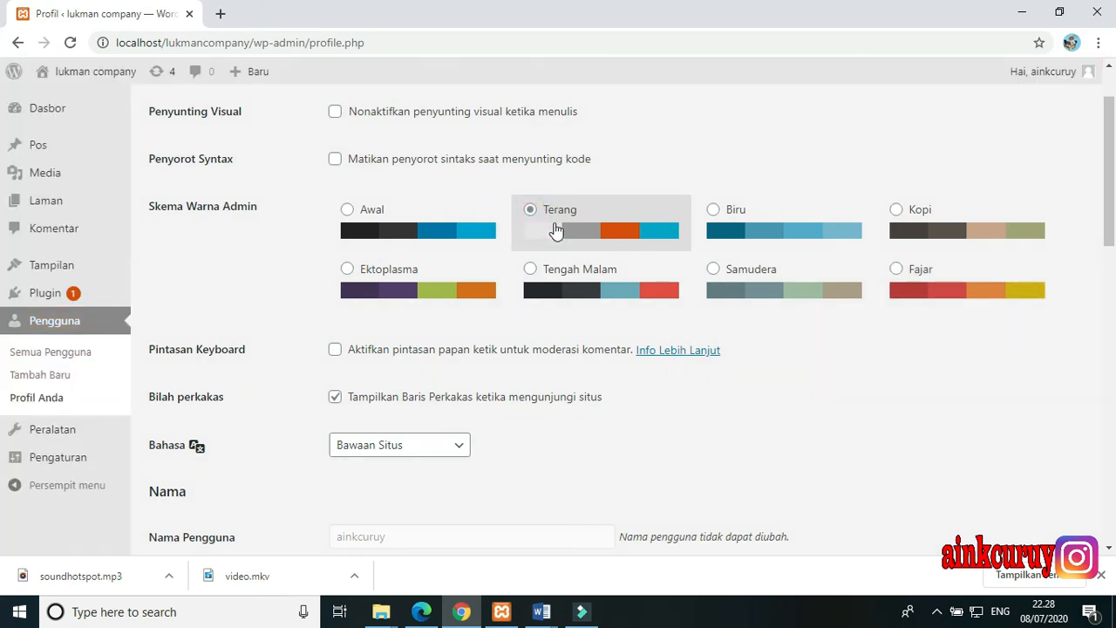
{"action": "left_click", "coordinate": [741, 234]}
{"action": "left_click", "coordinate": [953, 214]}
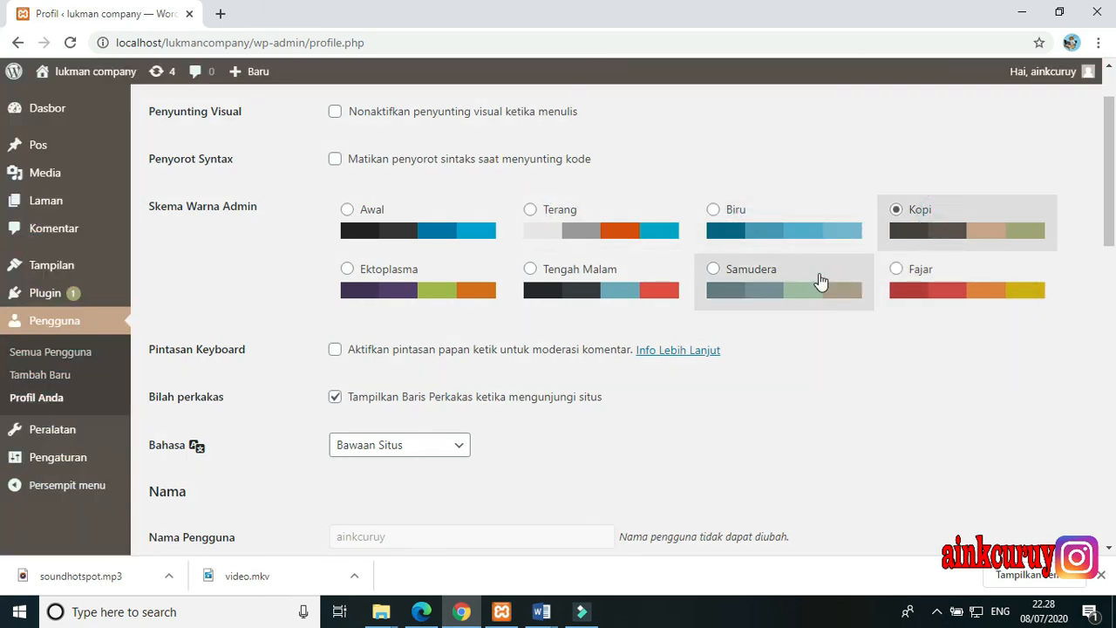
{"action": "left_click", "coordinate": [818, 277]}
Examine the profile's toolbar, language, name, contact info, biography and profile photo settings
{"action": "scroll", "coordinate": [324, 268], "scroll_direction": "down", "scroll_amount": 1}
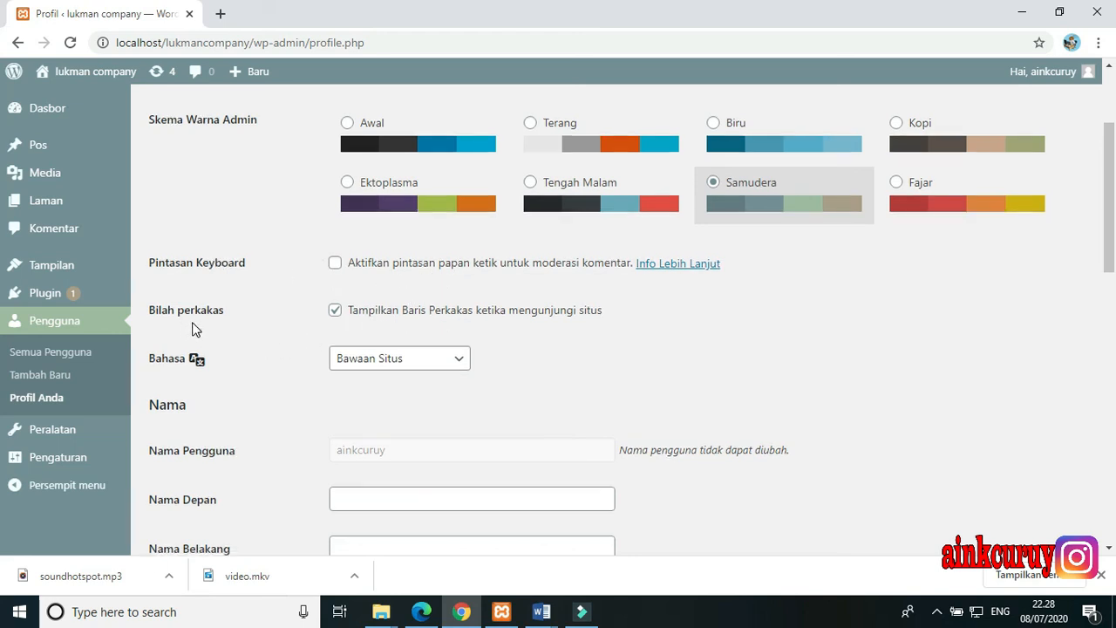
{"action": "scroll", "coordinate": [189, 326], "scroll_direction": "down", "scroll_amount": 1}
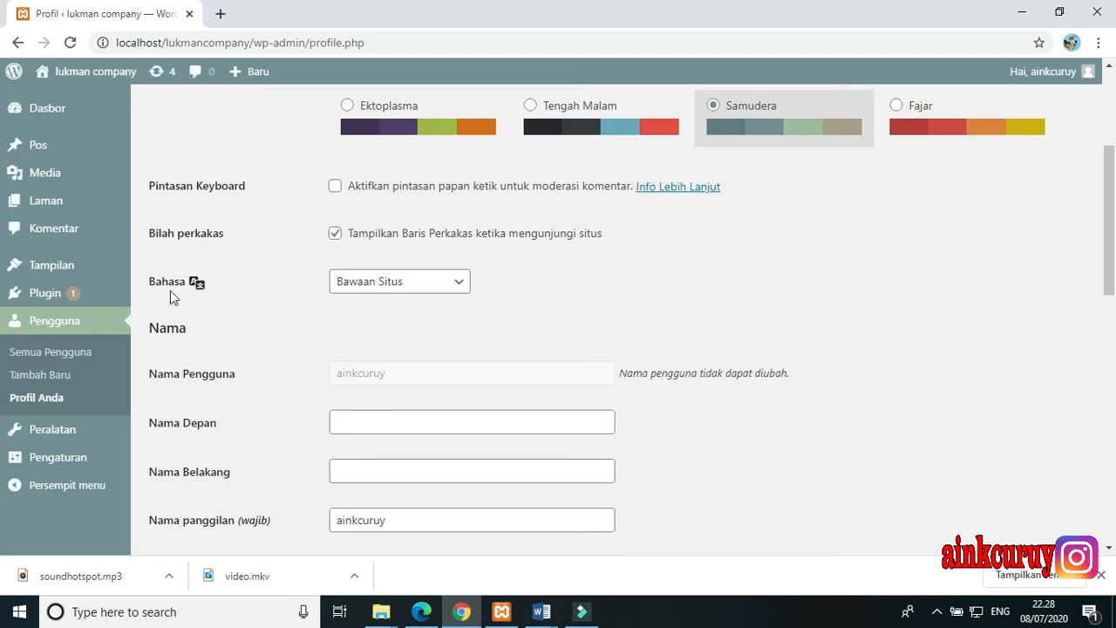
{"action": "scroll", "coordinate": [172, 306], "scroll_direction": "down", "scroll_amount": 2}
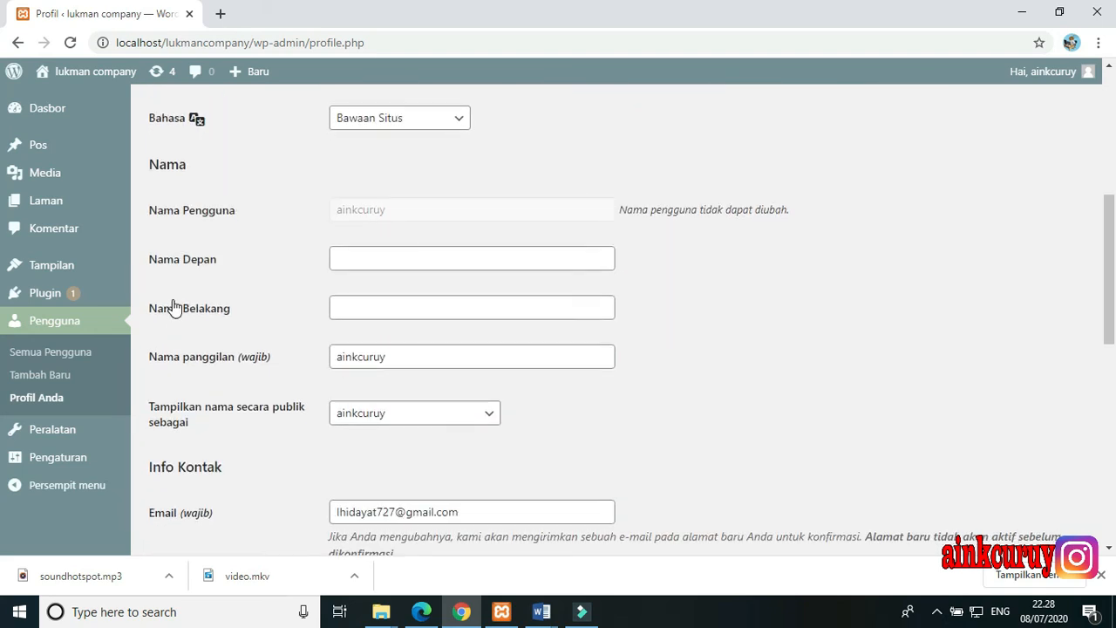
{"action": "scroll", "coordinate": [175, 306], "scroll_direction": "down", "scroll_amount": 1}
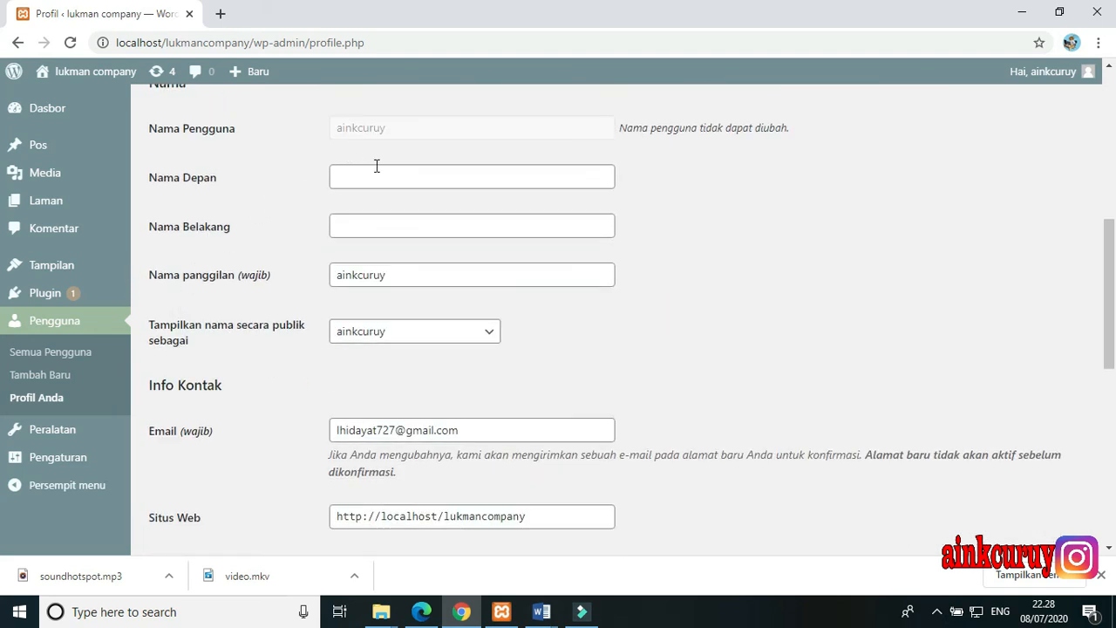
{"action": "scroll", "coordinate": [343, 346], "scroll_direction": "down", "scroll_amount": 3}
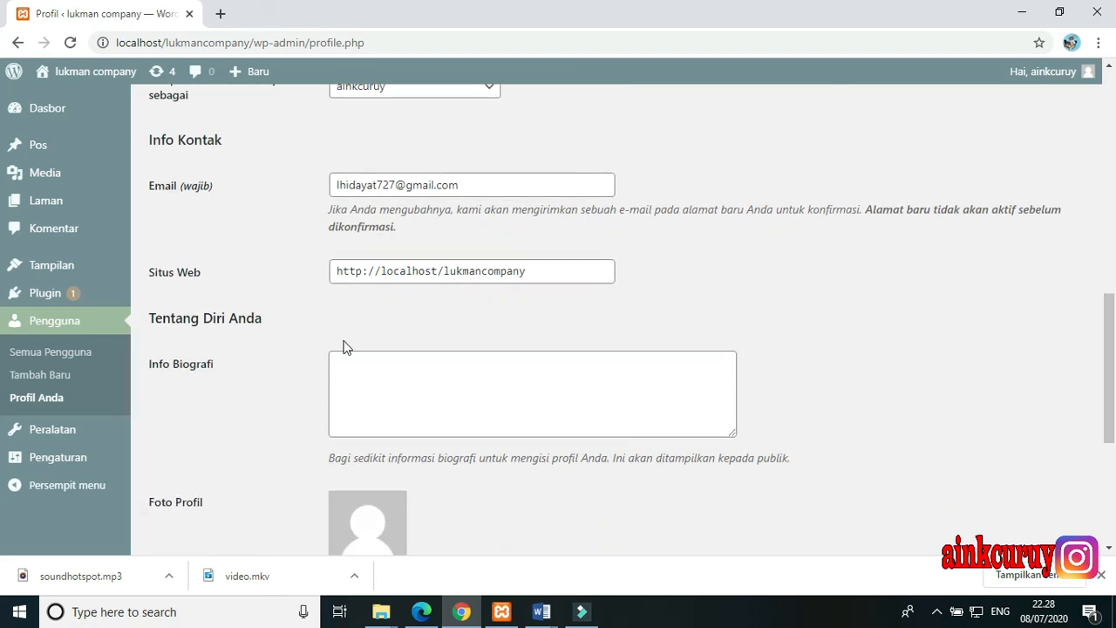
{"action": "scroll", "coordinate": [343, 346], "scroll_direction": "up", "scroll_amount": 2}
{"action": "scroll", "coordinate": [343, 346], "scroll_direction": "down", "scroll_amount": 1}
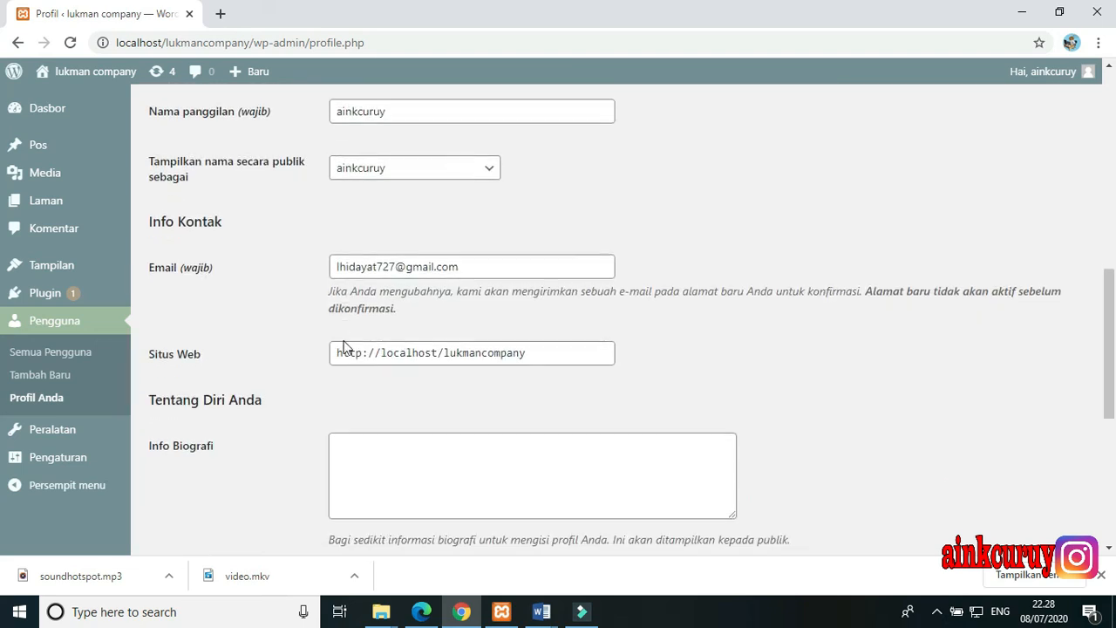
{"action": "scroll", "coordinate": [344, 346], "scroll_direction": "down", "scroll_amount": 2}
{"action": "scroll", "coordinate": [342, 348], "scroll_direction": "down", "scroll_amount": 1}
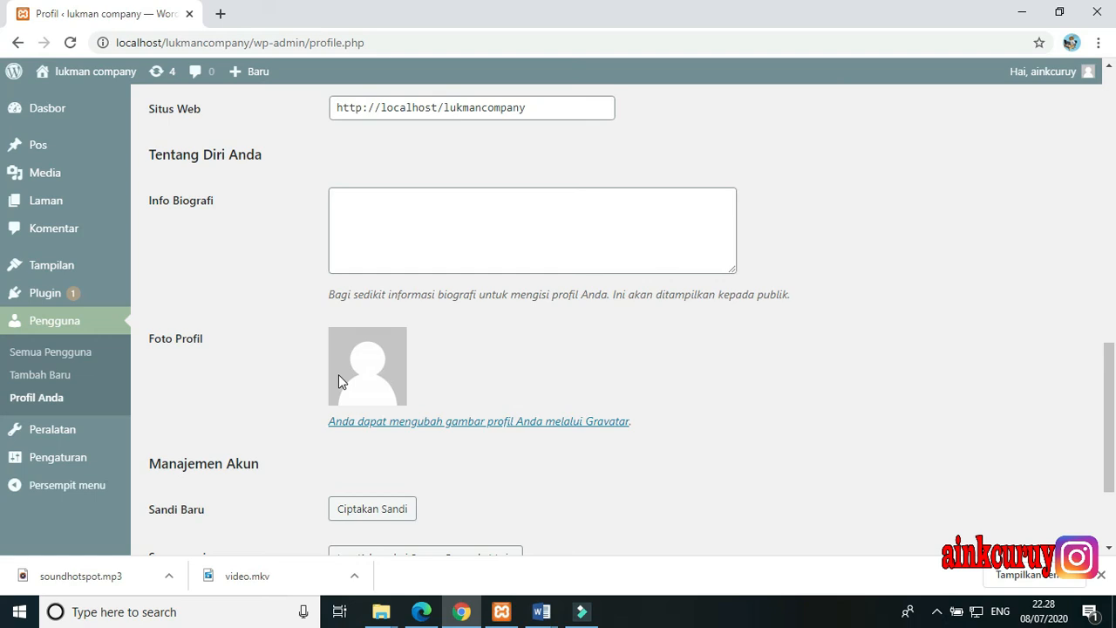
{"action": "scroll", "coordinate": [339, 381], "scroll_direction": "down", "scroll_amount": 1}
{"action": "left_click", "coordinate": [353, 305]}
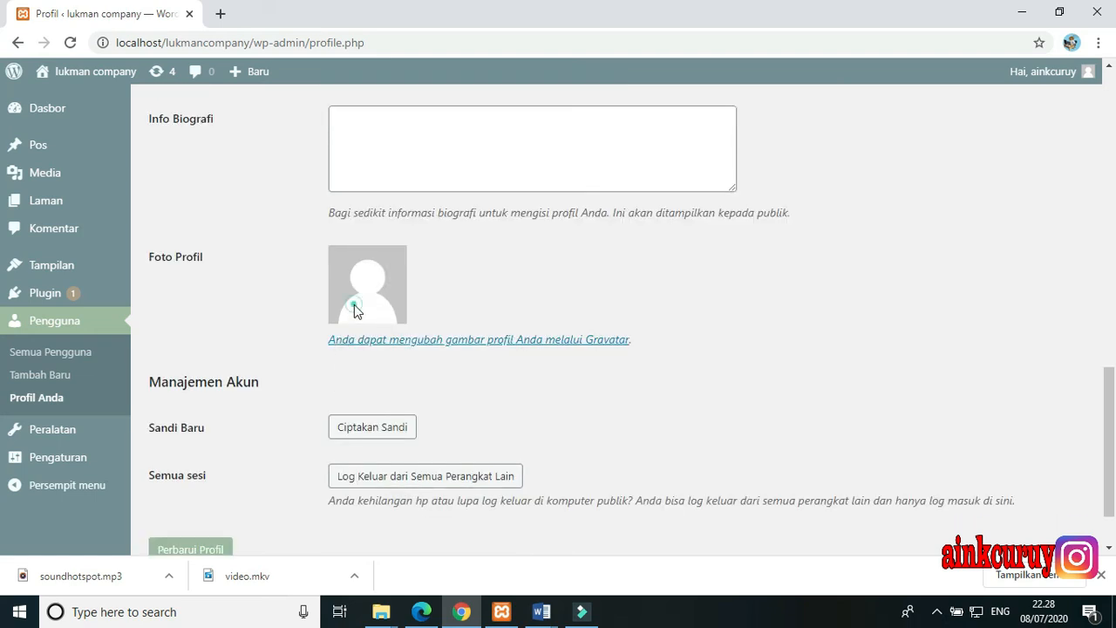
Generate a new account password in the Sandi Baru field under Manajemen Akun
{"action": "scroll", "coordinate": [284, 411], "scroll_direction": "down", "scroll_amount": 1}
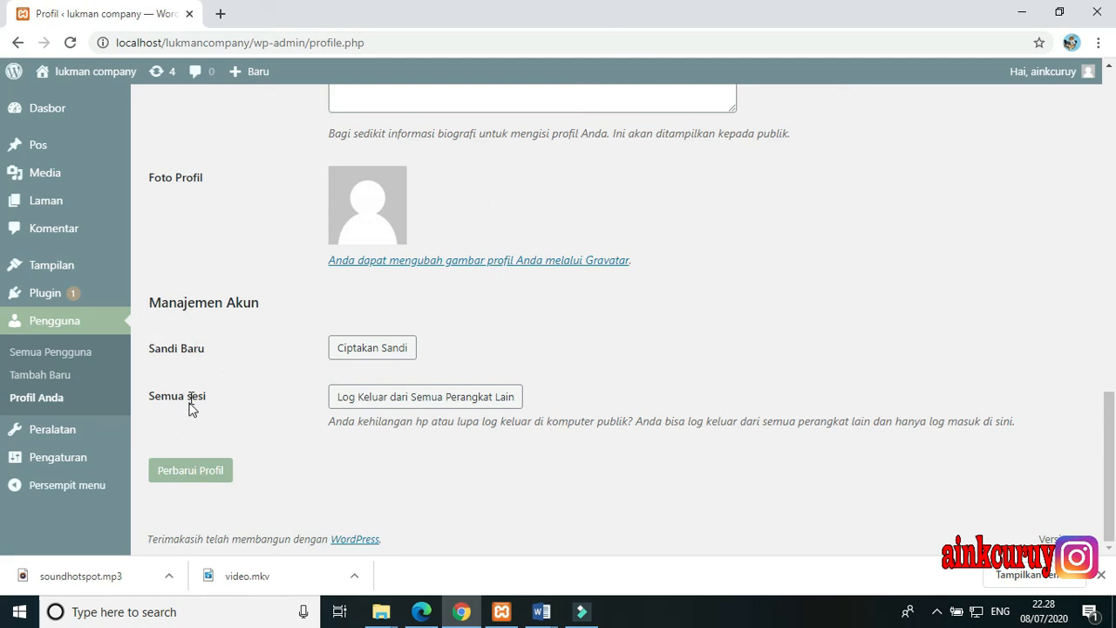
{"action": "left_click", "coordinate": [363, 349]}
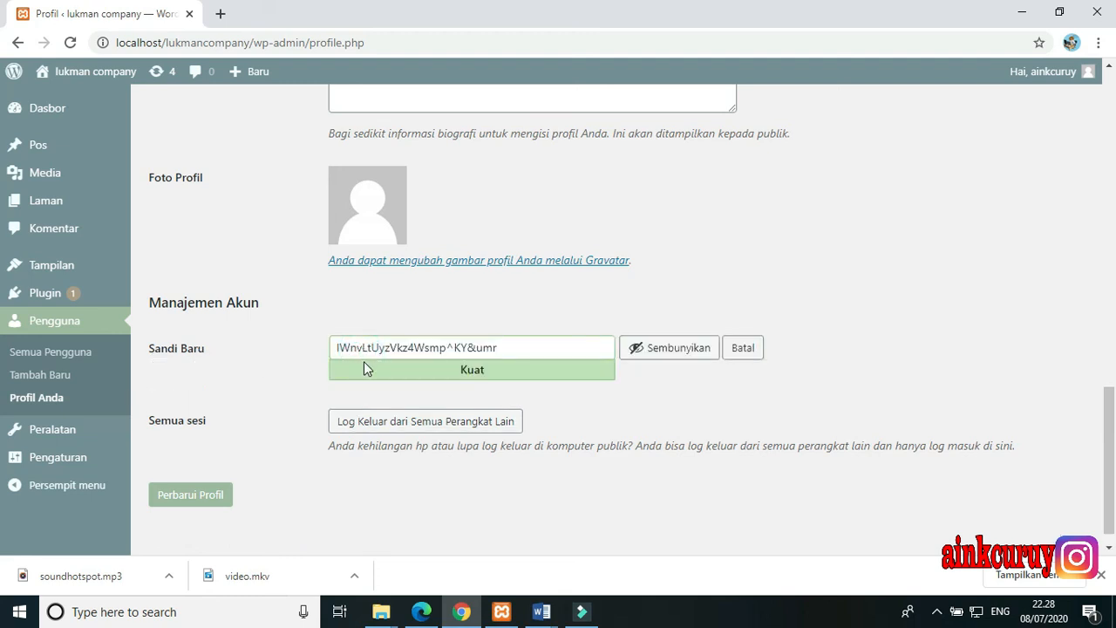